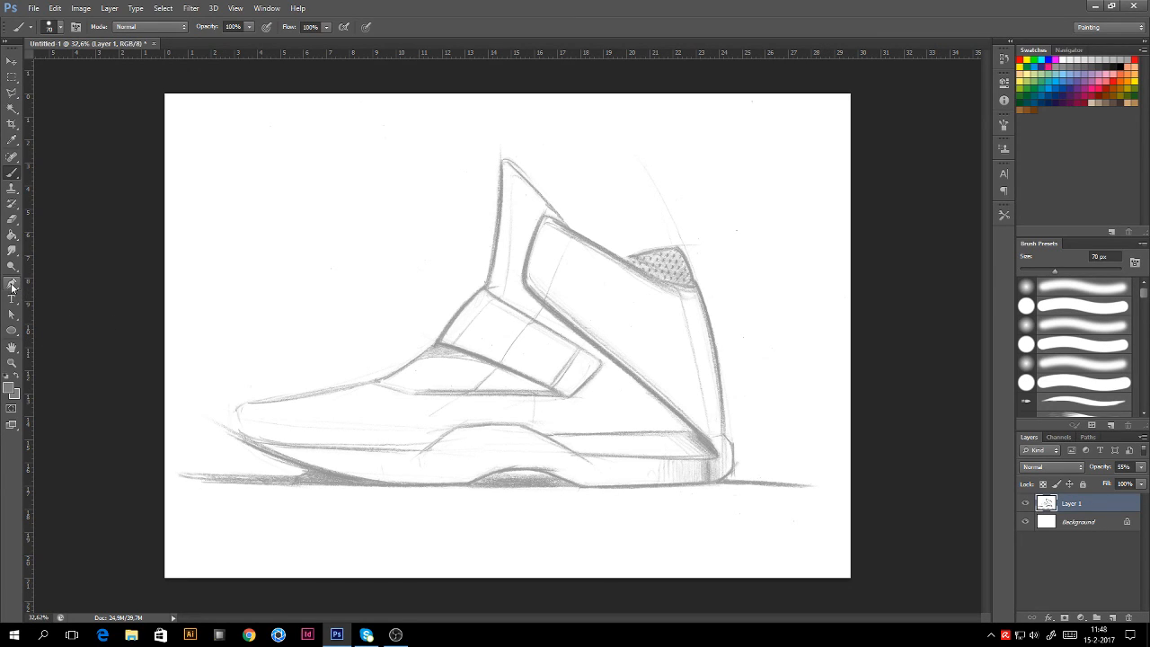
Step: With the Pen tool, trace the sole from the toe toward the heel
click(11, 286)
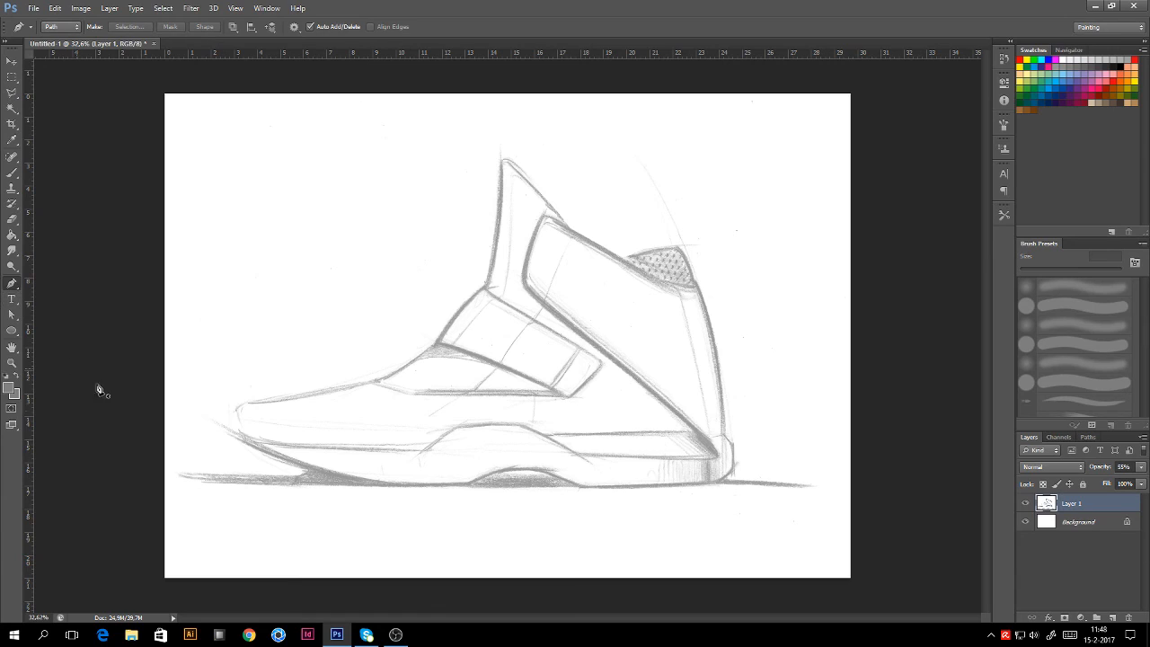
click(243, 442)
drag(388, 486, 452, 486)
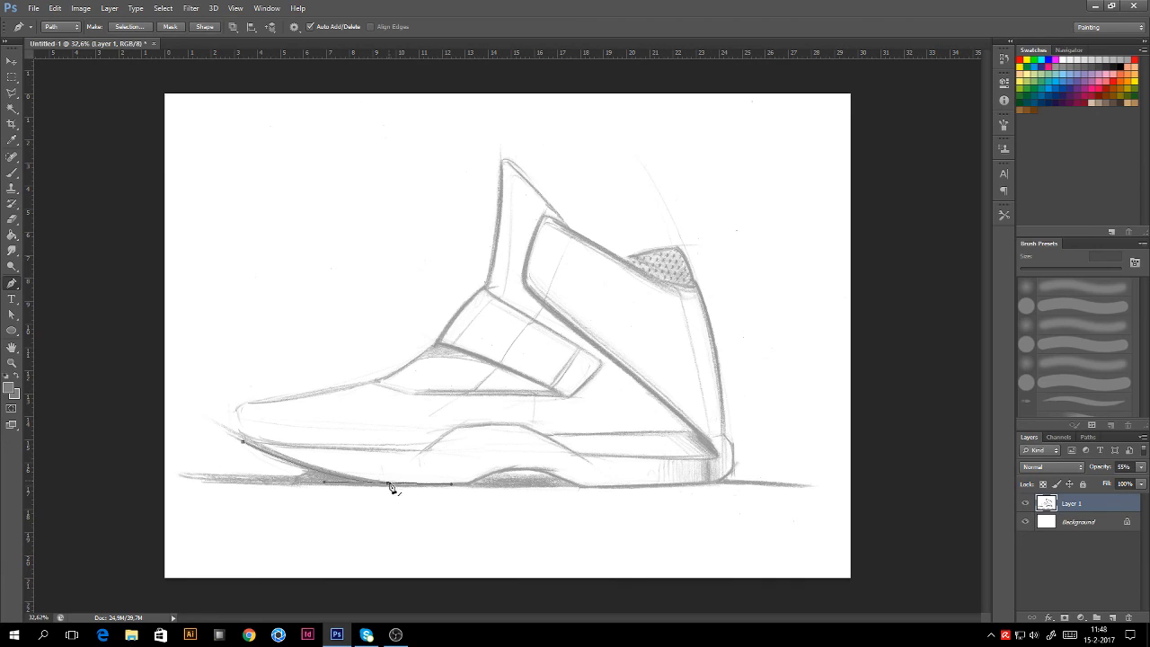
click(442, 533)
key(ctrl+z)
click(389, 484)
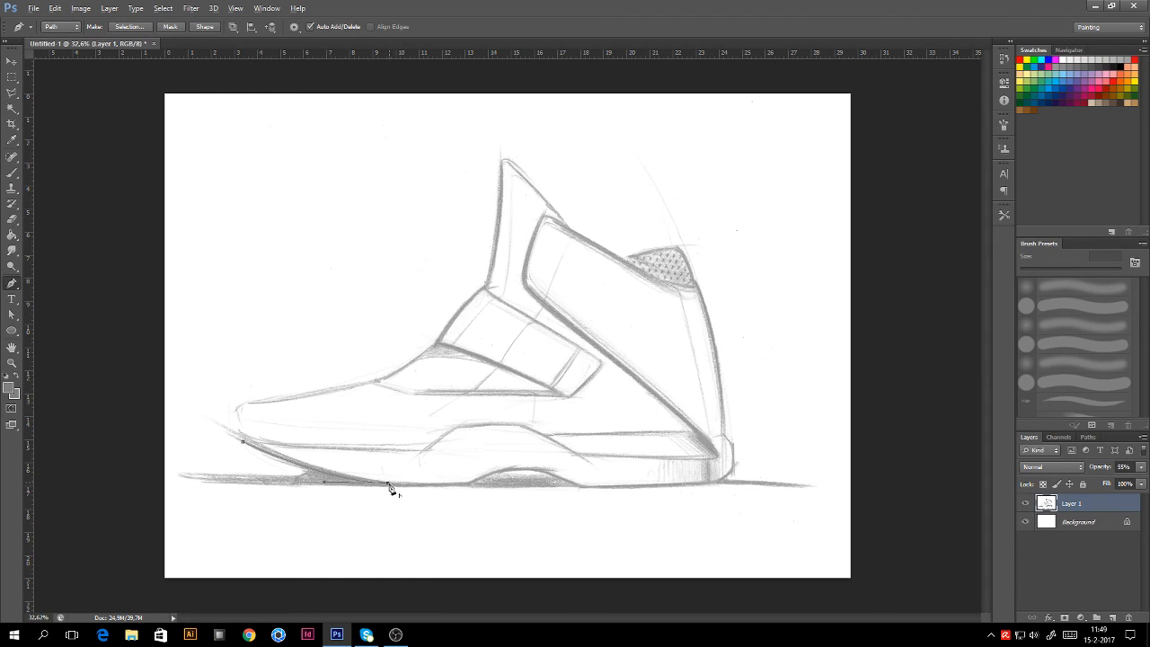
click(467, 485)
click(501, 470)
click(539, 469)
click(711, 487)
Step: Continue the path up the heel, across the mesh edge to the top of the shoe
click(730, 473)
click(733, 443)
click(725, 437)
drag(698, 287, 669, 193)
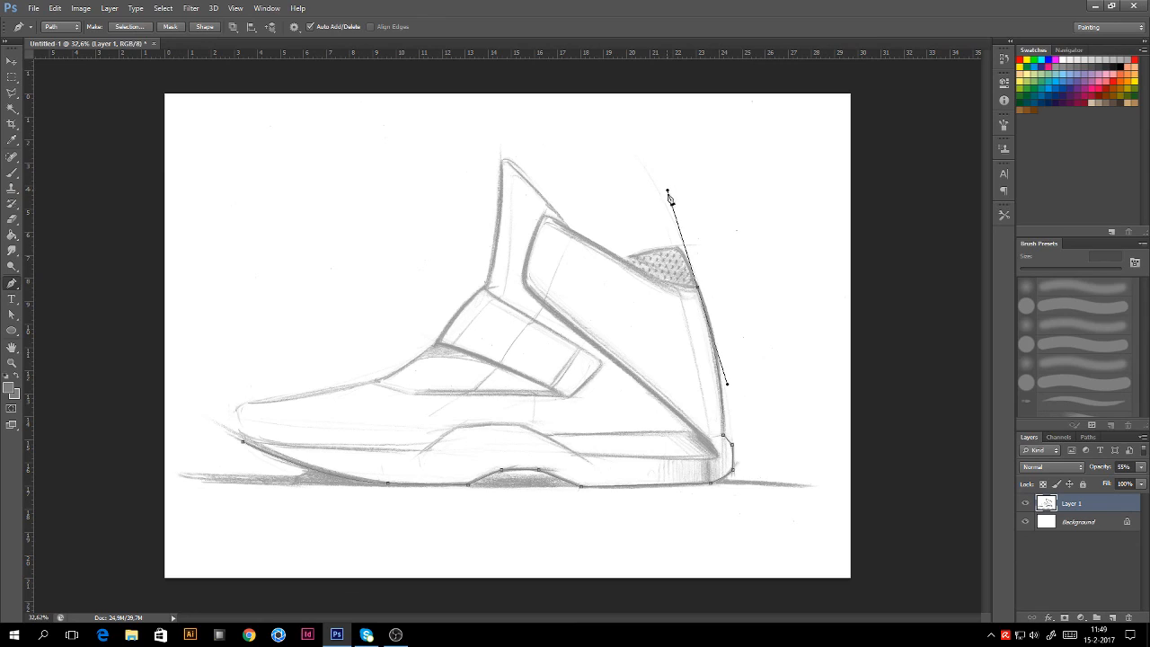
alt+click(698, 287)
click(619, 259)
click(567, 226)
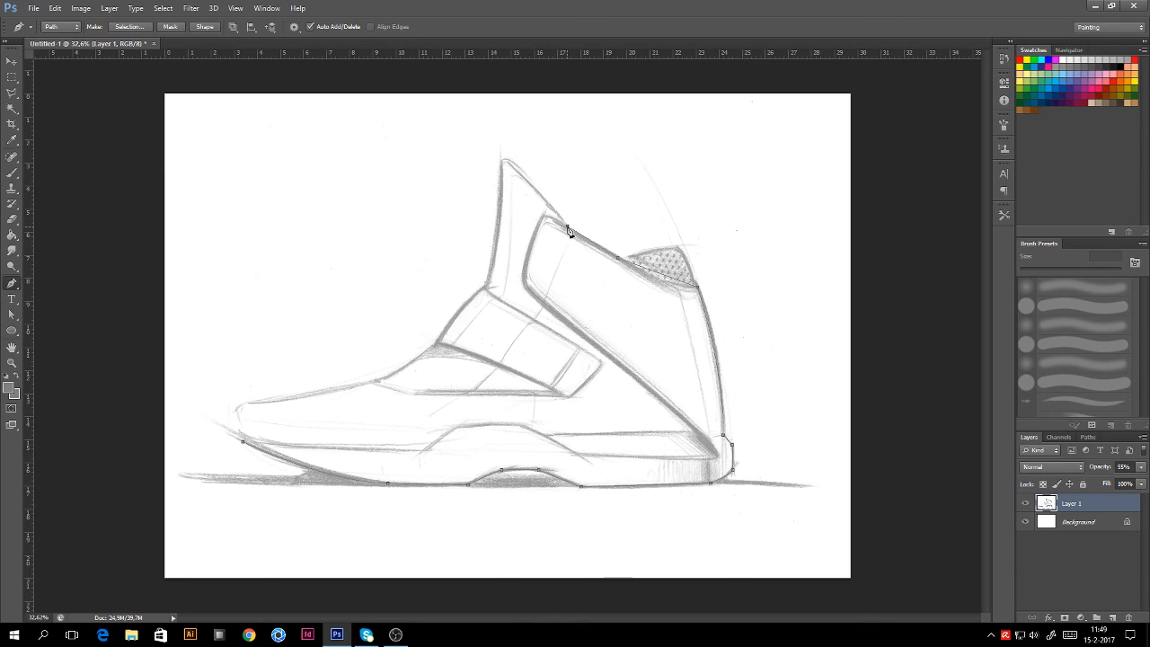
drag(507, 162, 479, 131)
click(499, 158)
Step: Bring the path down the front collar and instep, closing it at the toe
mouse_move(487, 288)
mouse_down()
mouse_move(474, 344)
mouse_move(482, 297)
mouse_up()
click(433, 344)
drag(381, 379, 359, 384)
alt+click(381, 379)
click(374, 380)
click(252, 401)
click(236, 409)
click(241, 439)
drag(247, 450, 255, 471)
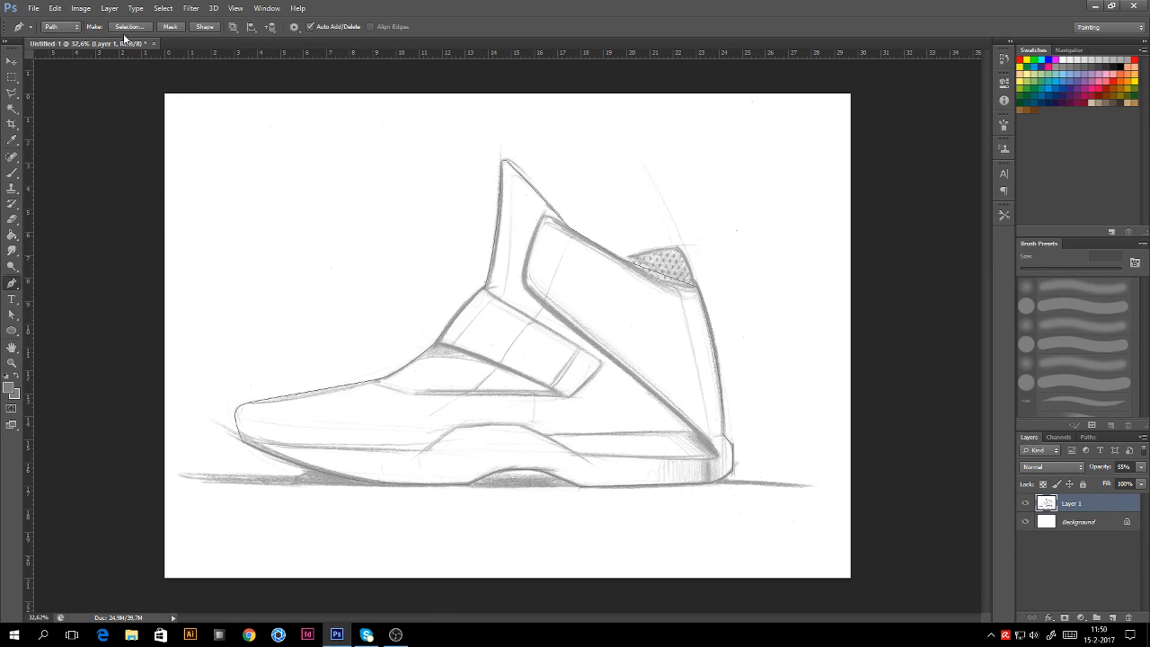
Step: Switch Layer 1's sketch to Multiply blend mode, then select the Background layer
click(235, 29)
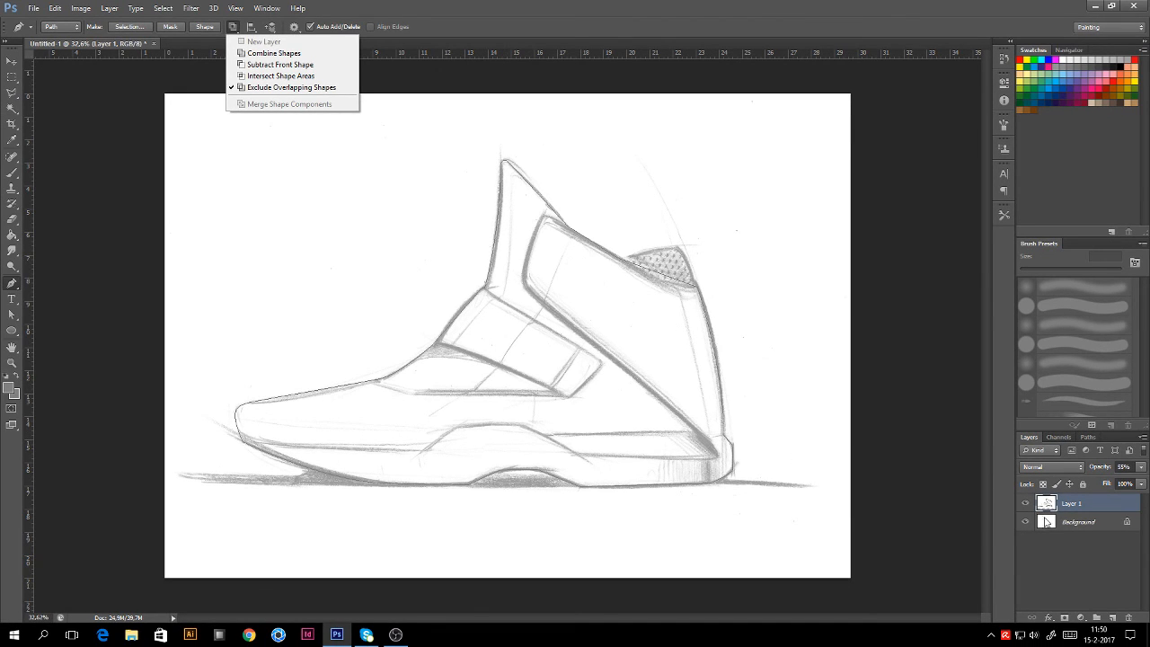
click(1087, 504)
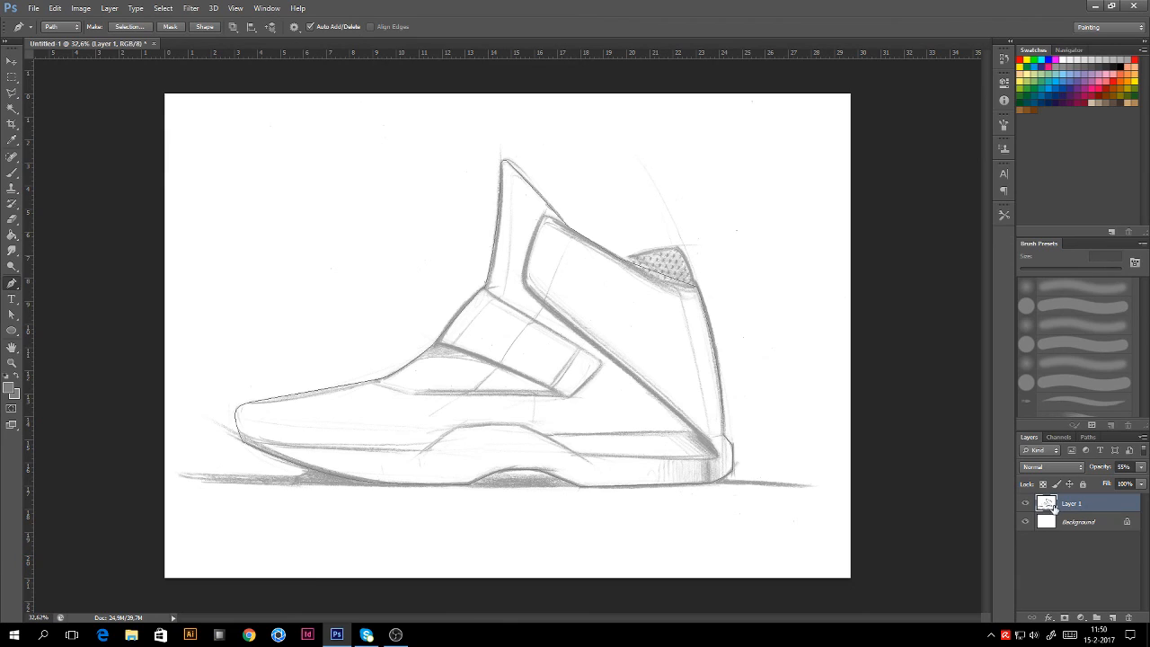
click(1074, 471)
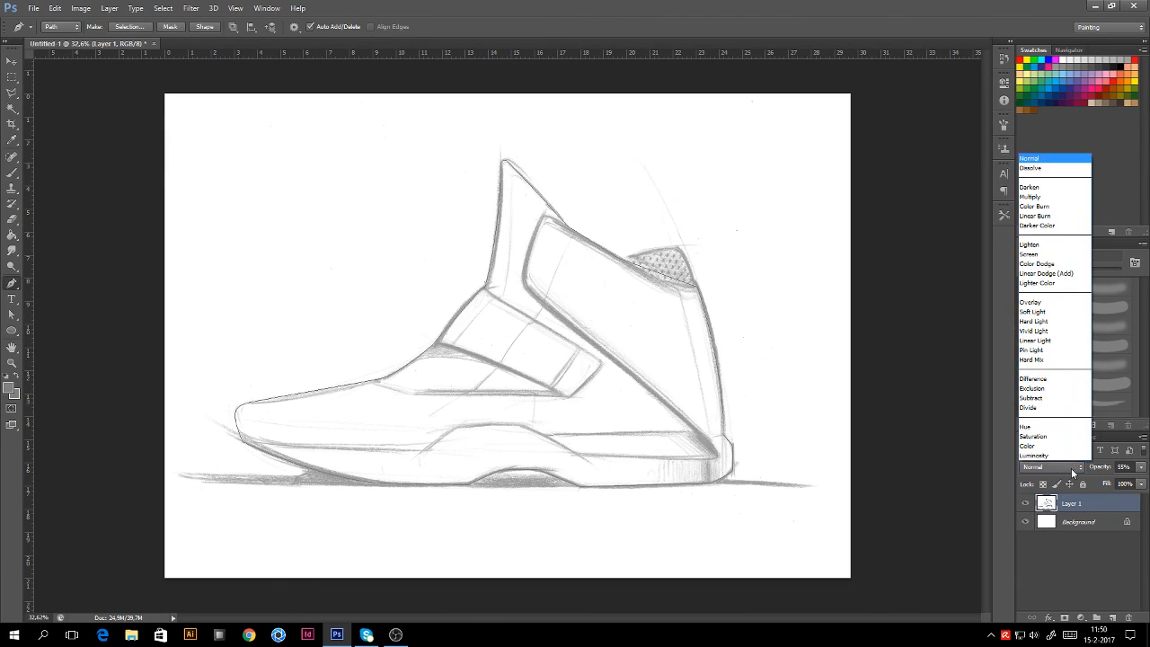
click(1050, 197)
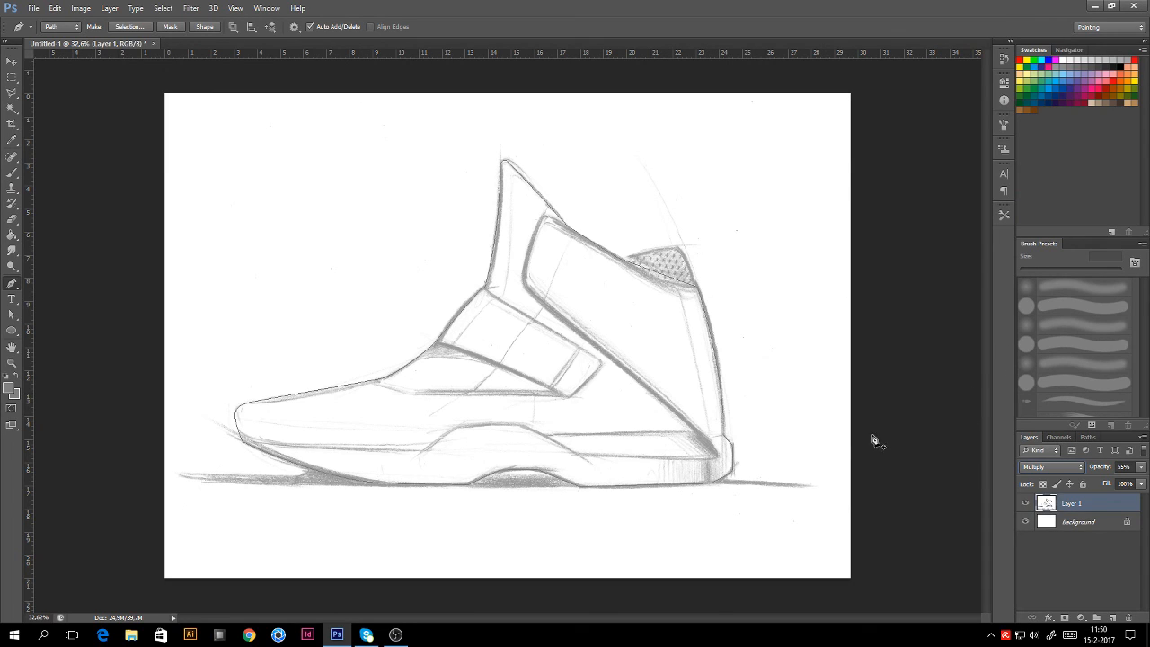
click(1074, 525)
Step: Add Layer 2, give it a vector mask from the shoe path, and delete the path
click(1113, 618)
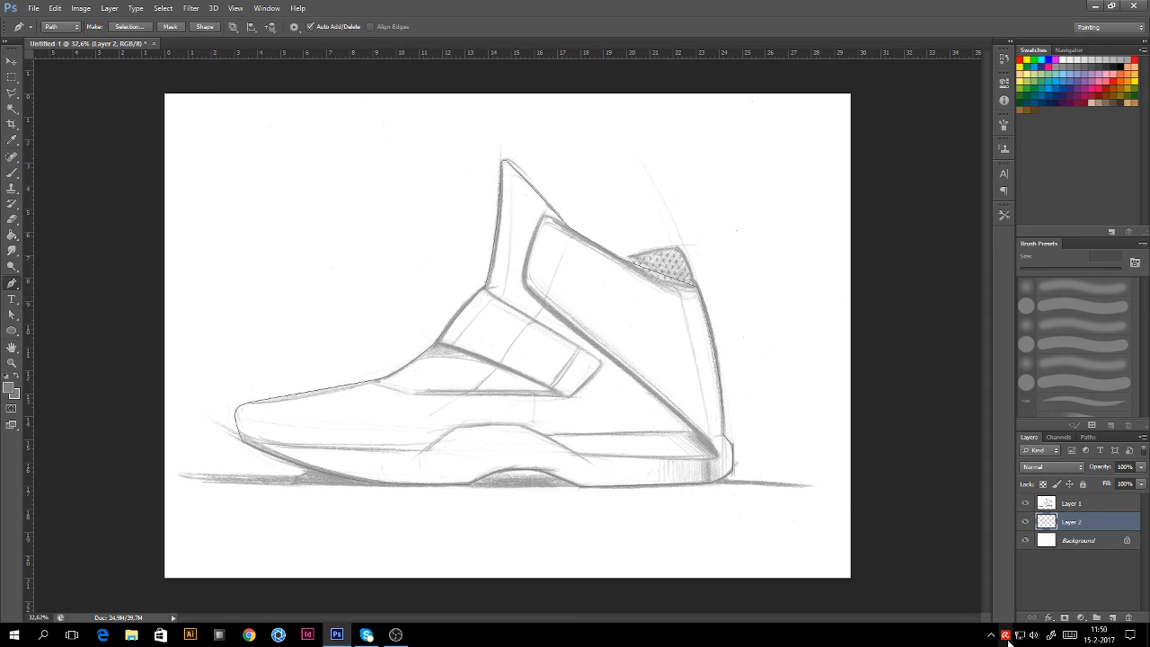
right_click(559, 243)
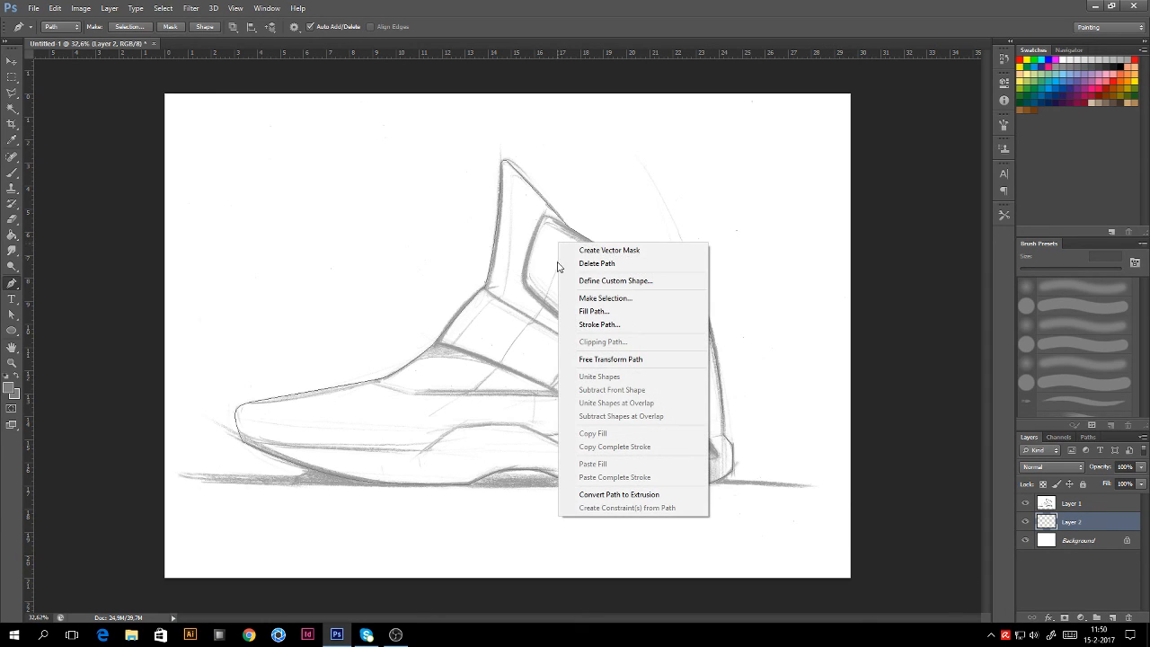
click(617, 251)
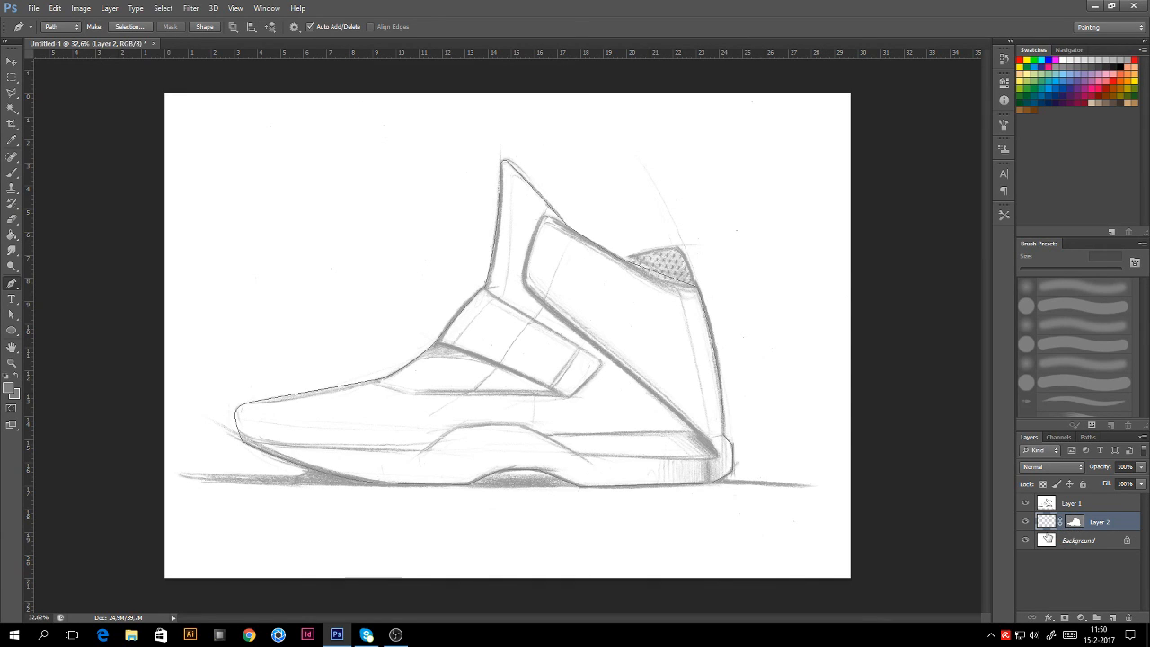
right_click(555, 236)
click(597, 256)
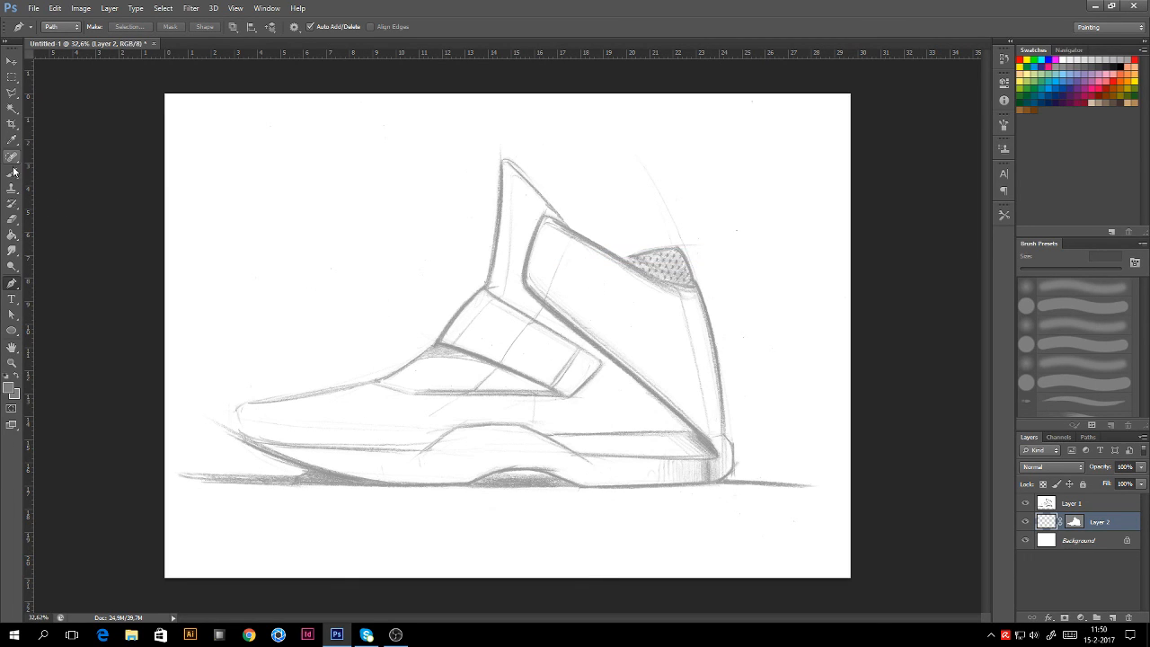
click(13, 235)
Step: Set the foreground to grey 808080 and fill Layer 2's masked shoe shape with it
click(8, 388)
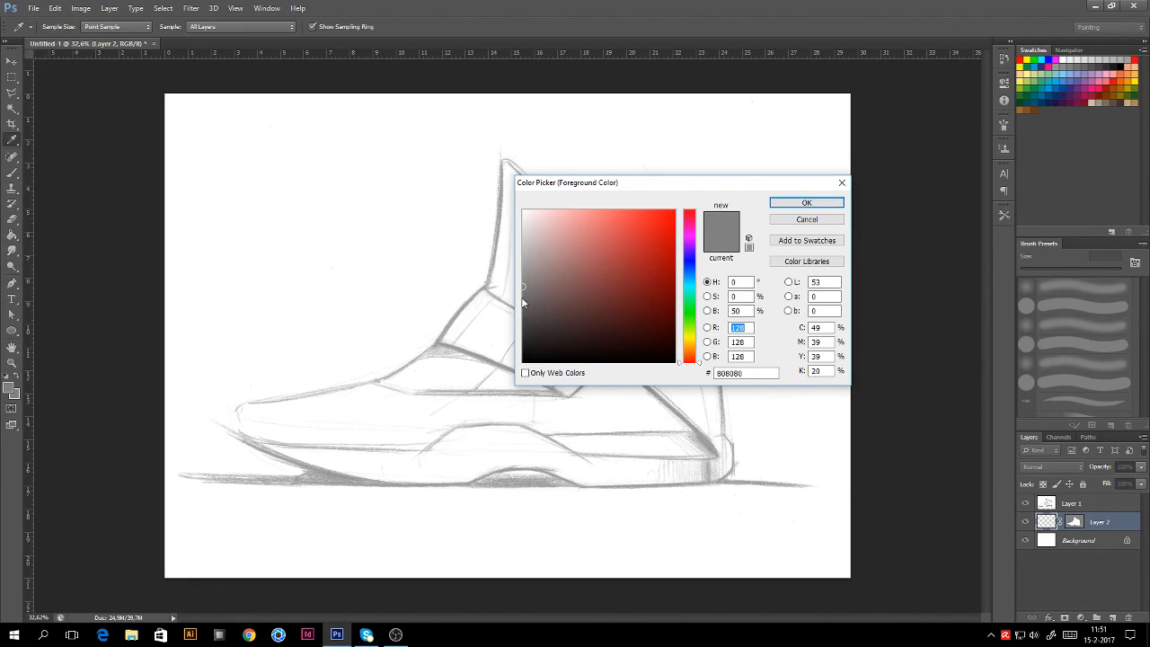
click(743, 310)
click(806, 202)
key(g)
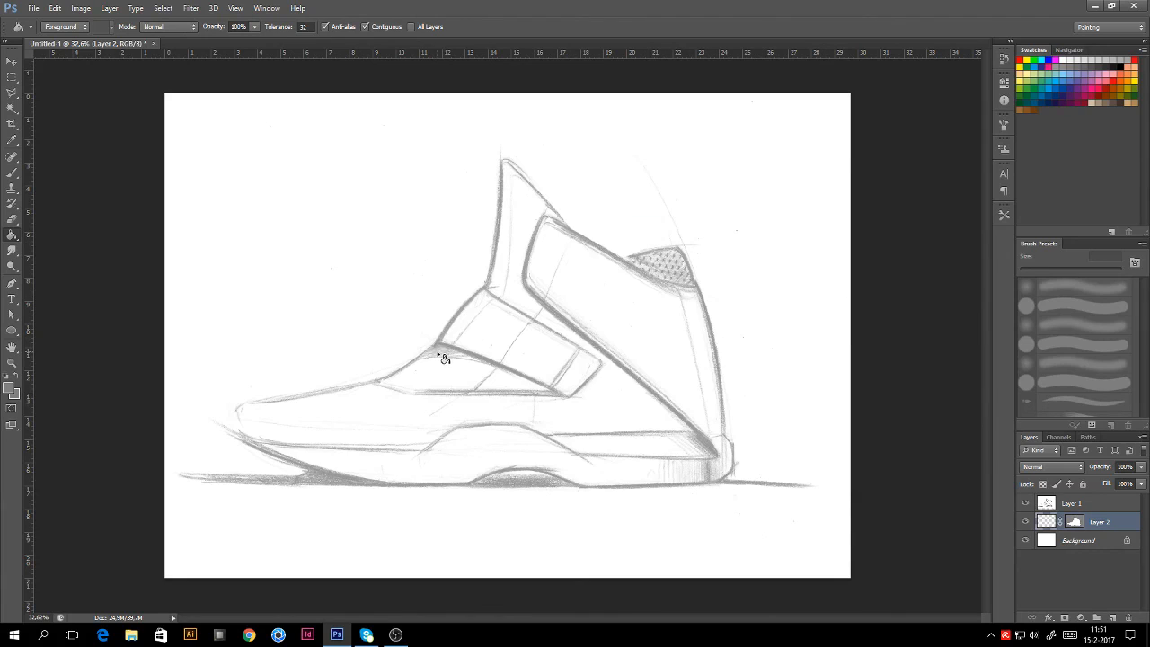
click(441, 461)
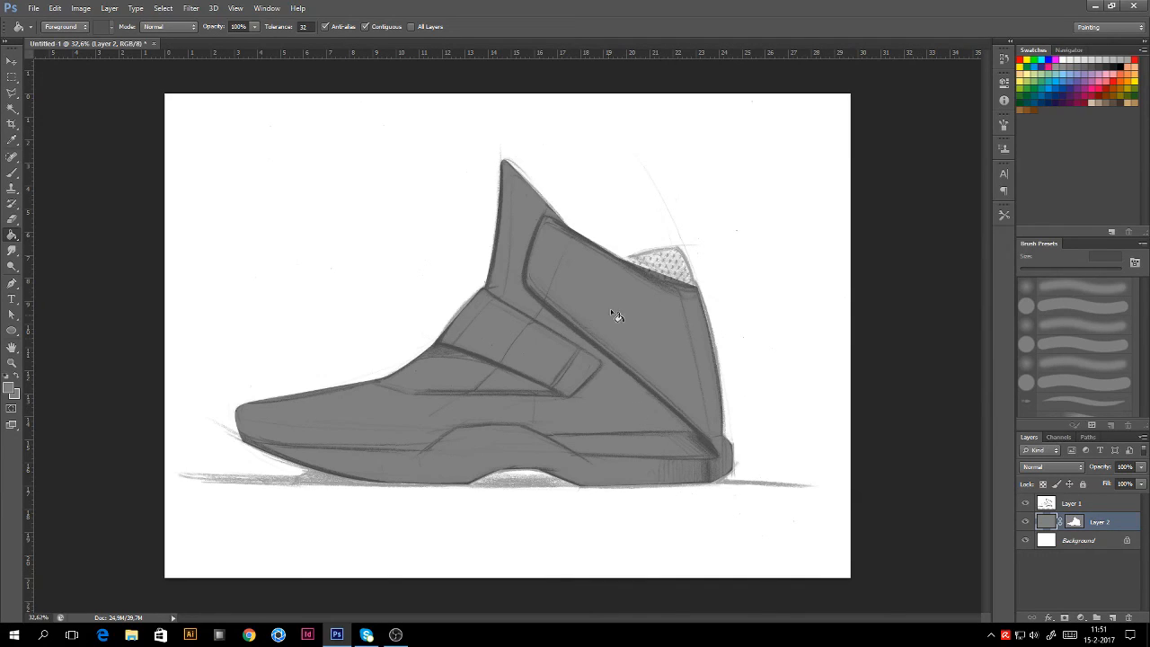
click(10, 316)
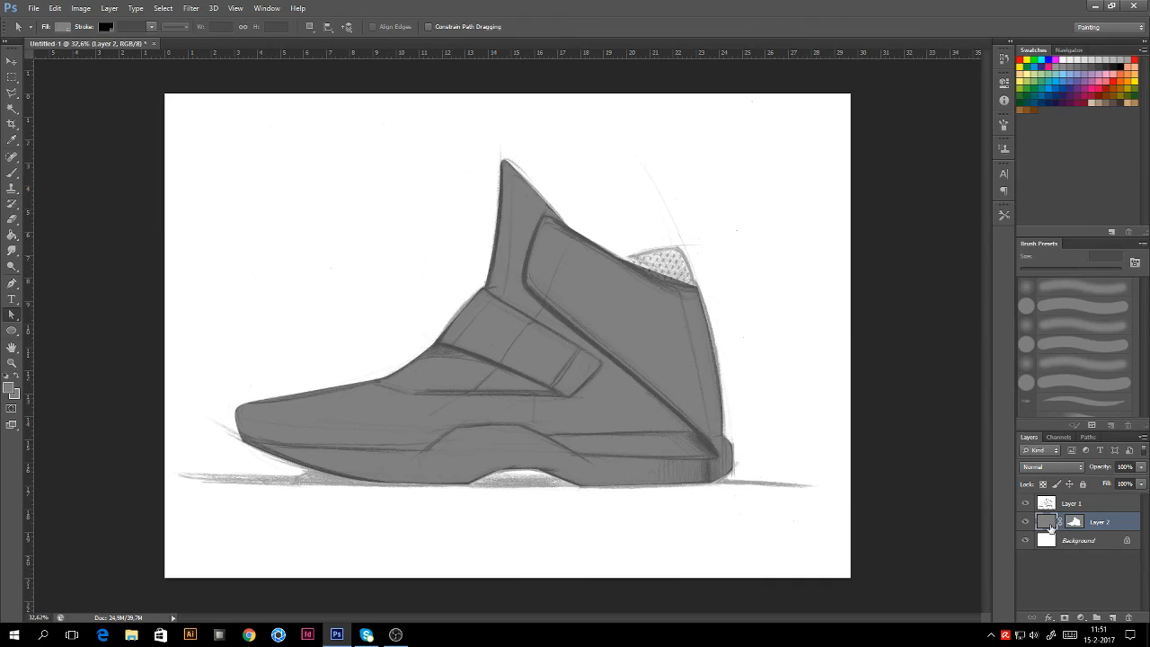
Step: Add two anchor points to Layer 2's mask outline and pull them up around the mesh
click(1074, 524)
click(662, 275)
right_click(658, 272)
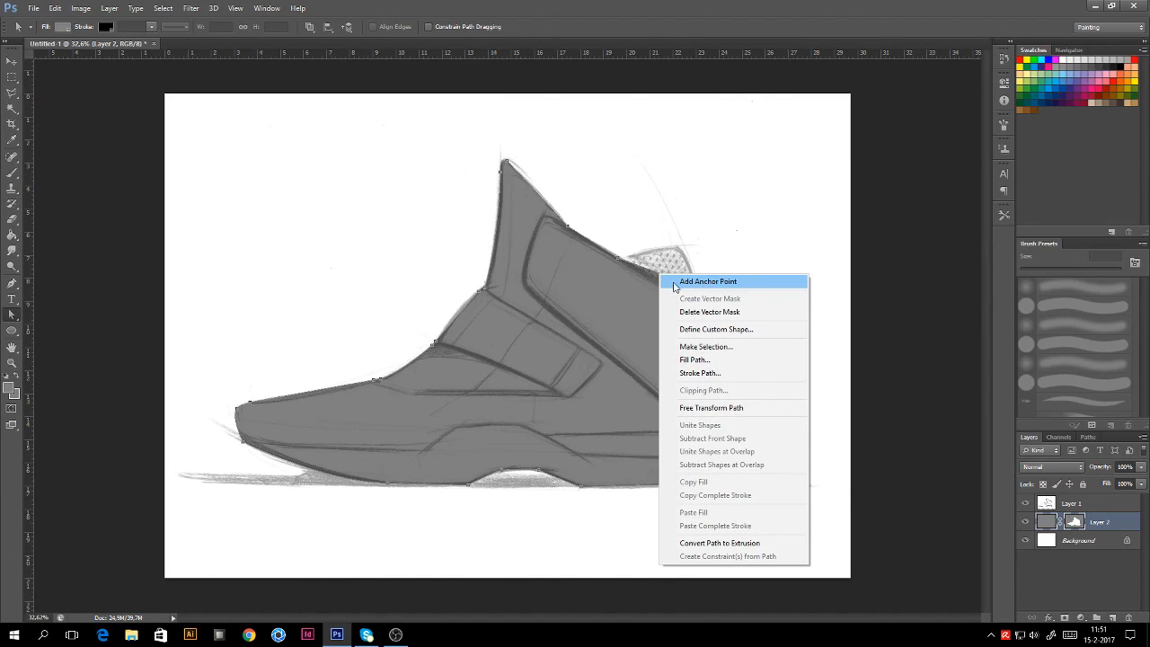
click(675, 284)
drag(663, 277, 669, 256)
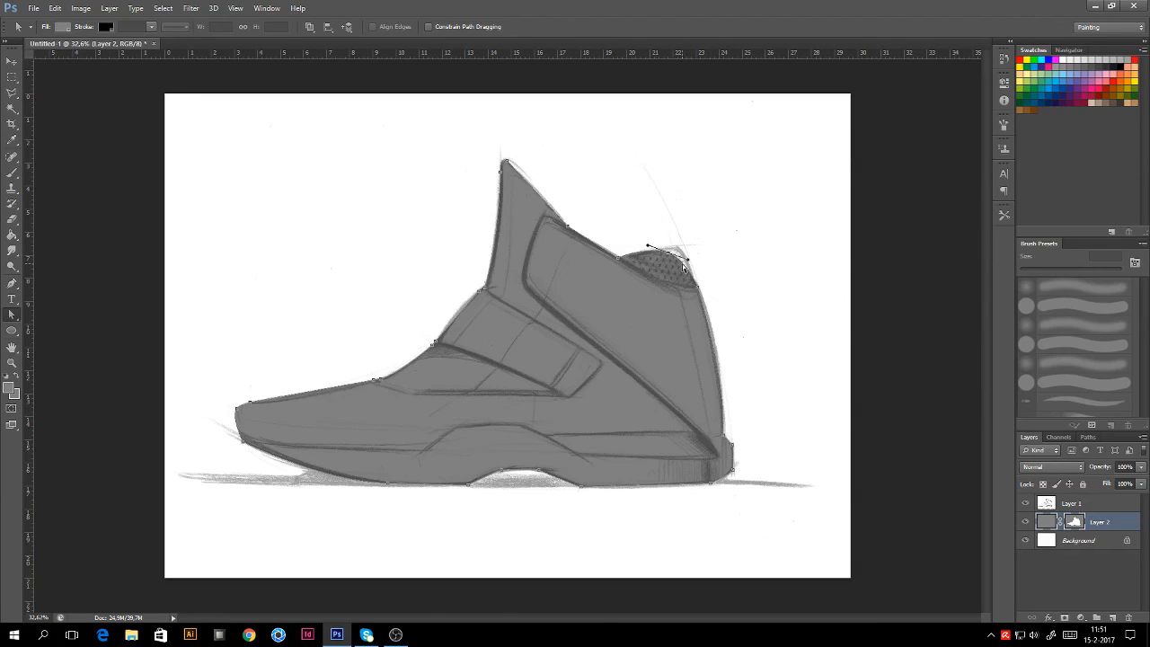
right_click(682, 264)
click(692, 272)
drag(668, 252, 678, 247)
Step: Reshape the heel-top mask curve with Convert Point and nudge the edge below it right
click(12, 283)
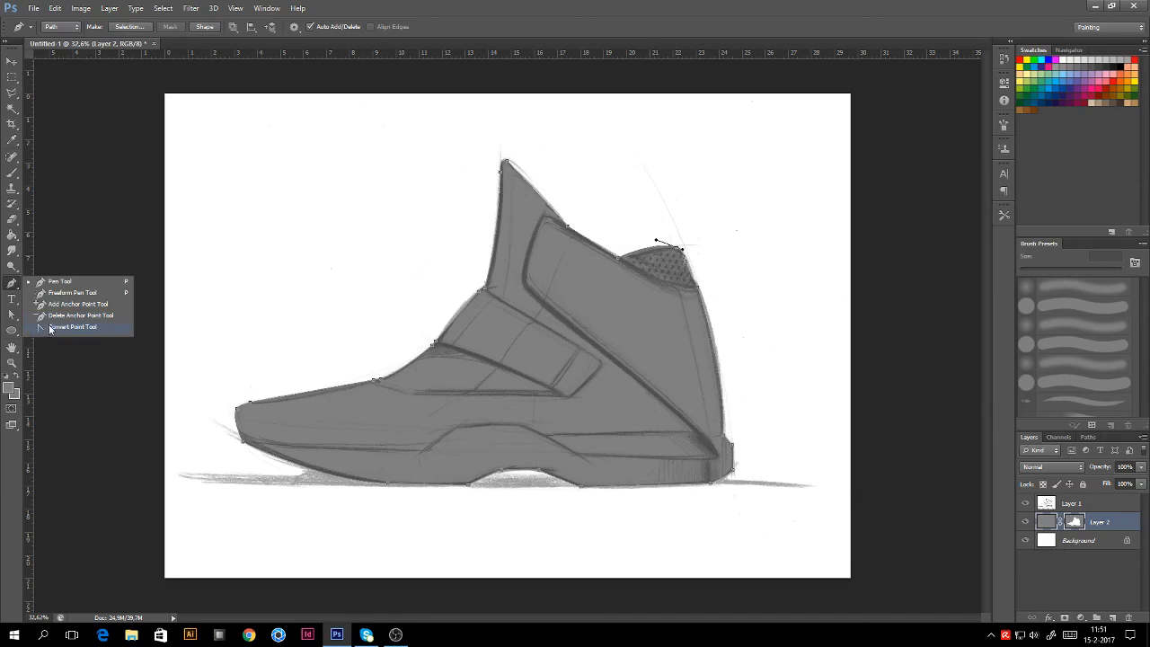
click(47, 326)
drag(655, 240, 688, 245)
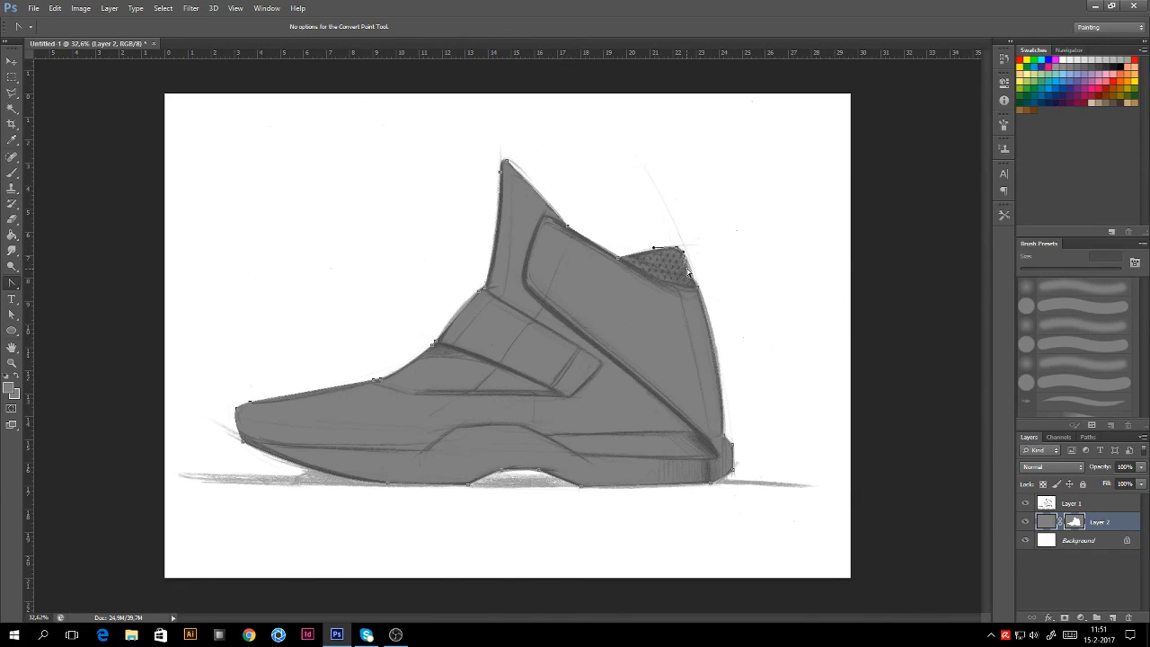
click(12, 315)
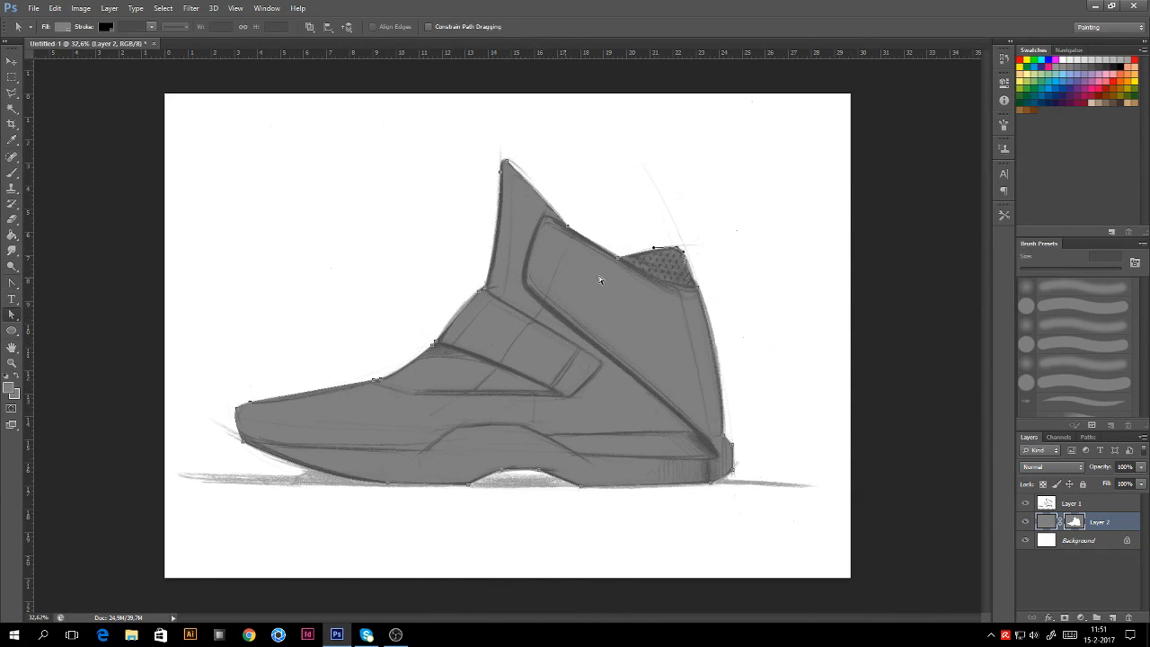
drag(687, 268, 689, 267)
Step: Add Layer 3 above the grey shoe layer and clip it to Layer 2
click(1108, 506)
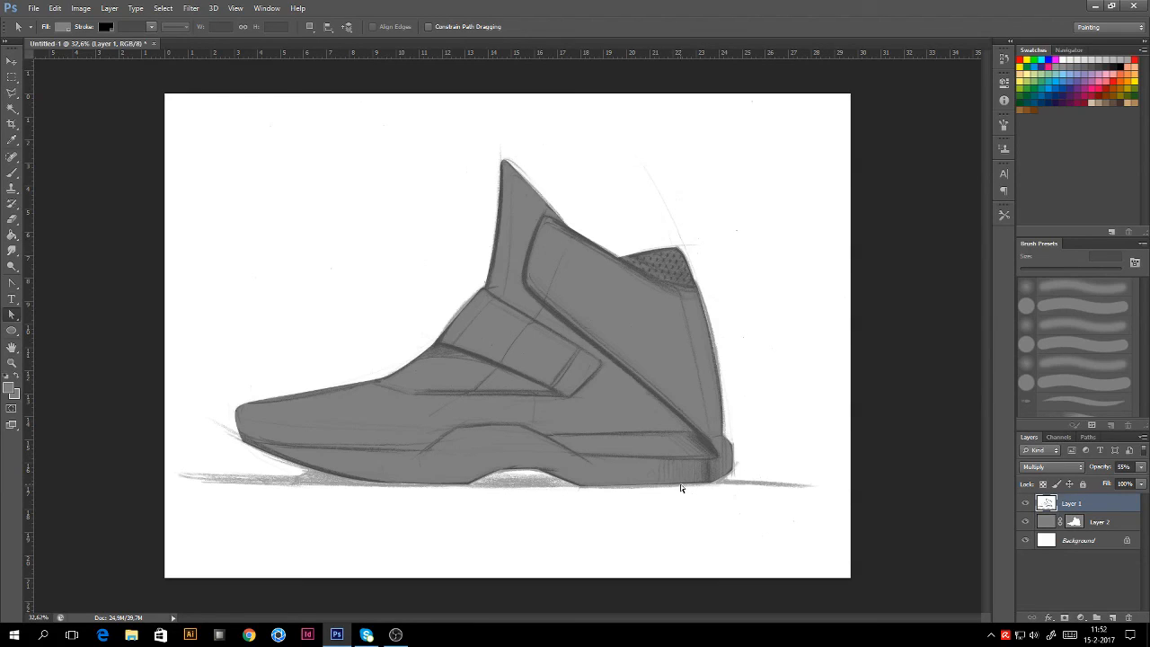
click(1102, 525)
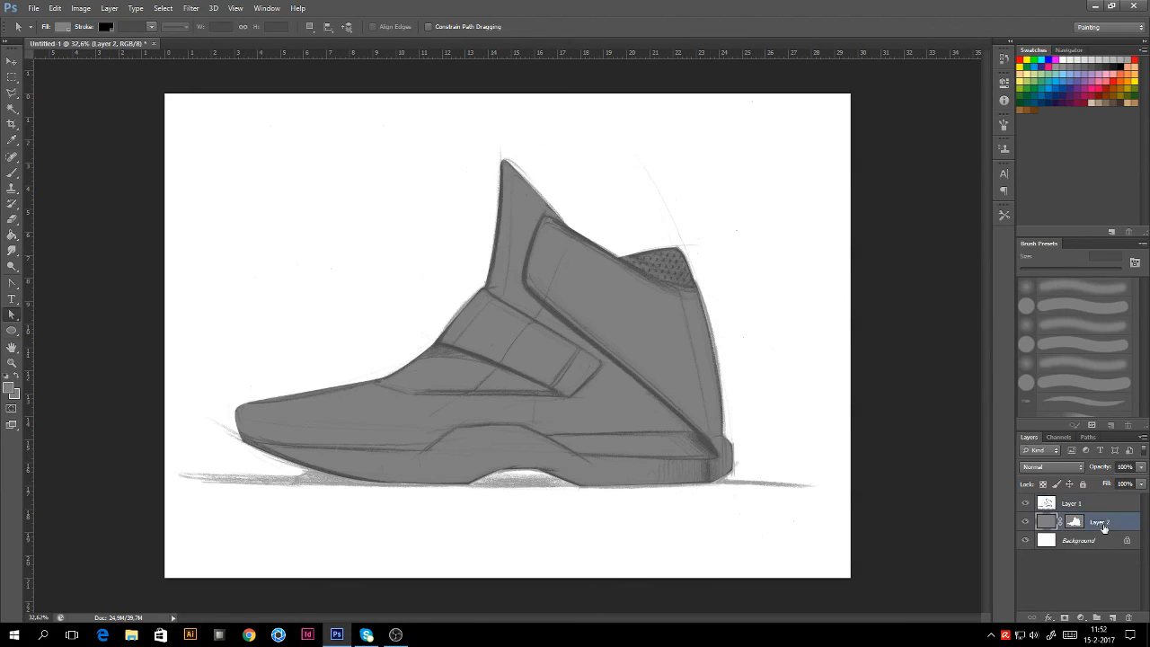
click(1114, 618)
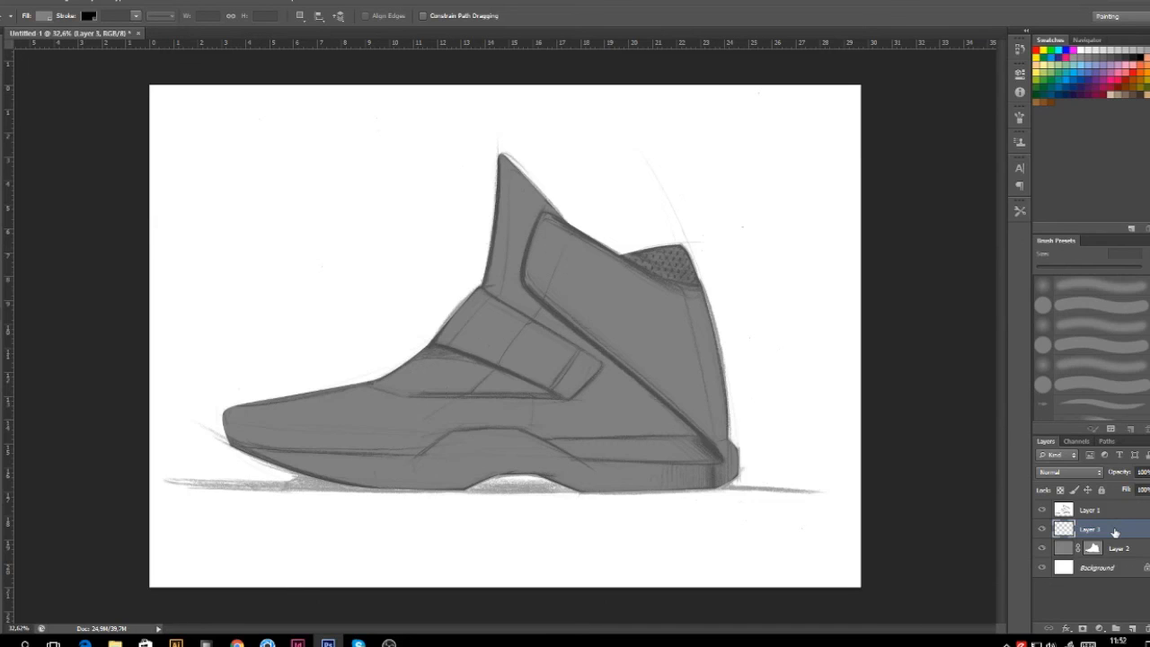
right_click(1115, 532)
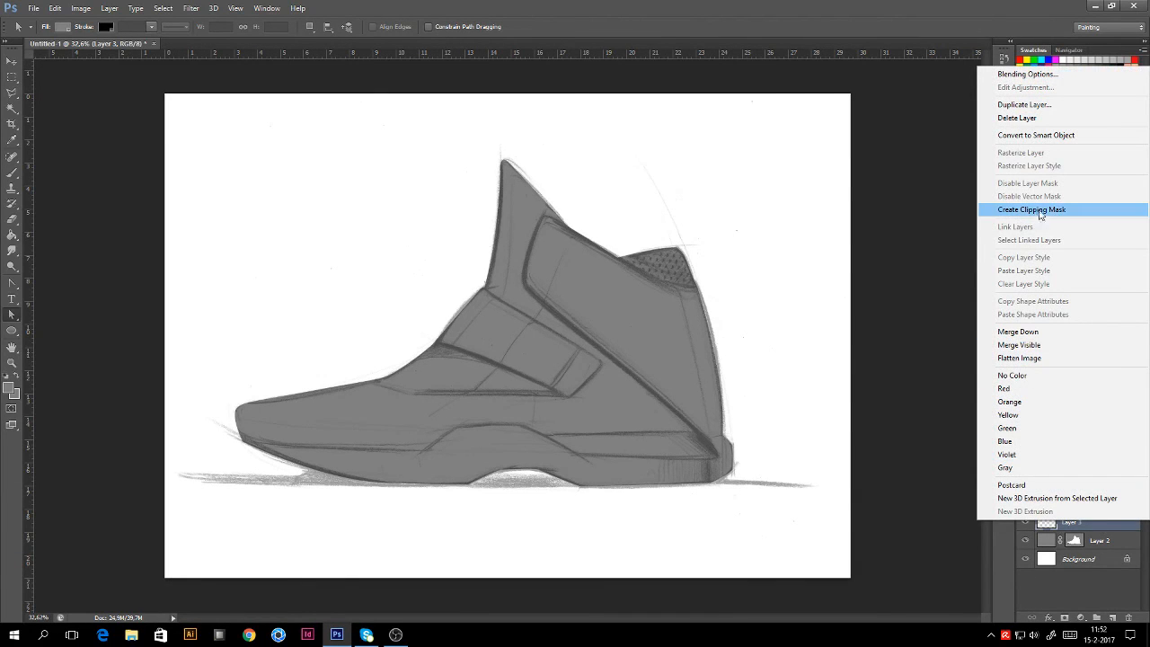
click(1032, 209)
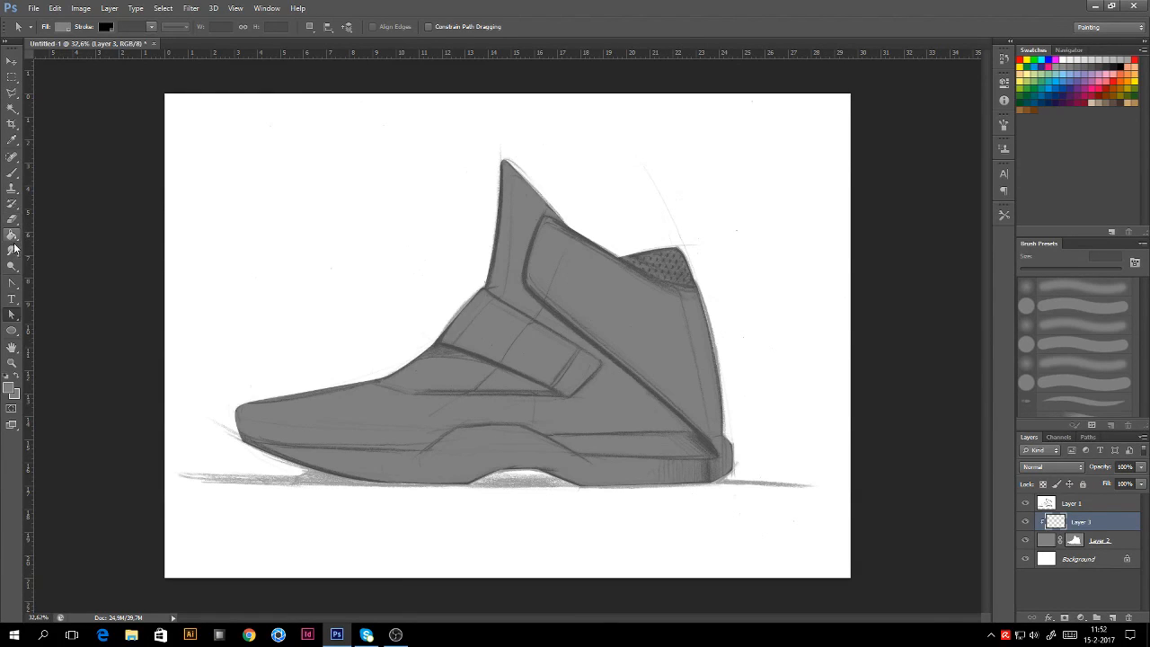
Step: Give the brush 0% hardness, 16% spacing and pen-pressure opacity transfer
click(12, 174)
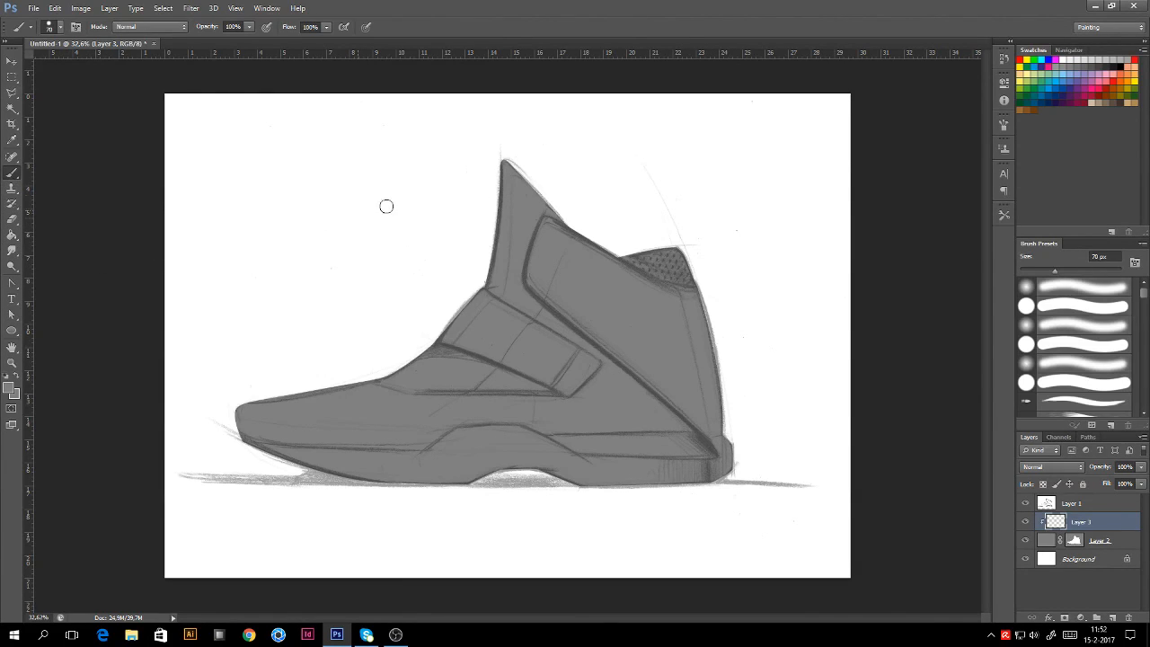
click(1004, 125)
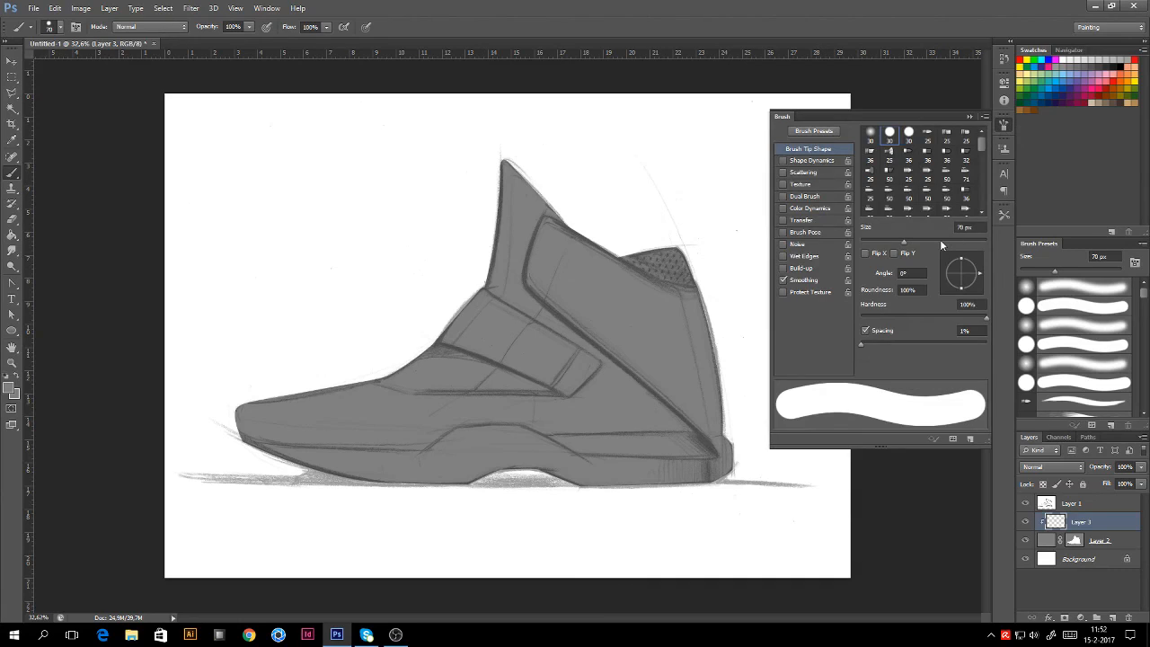
click(861, 319)
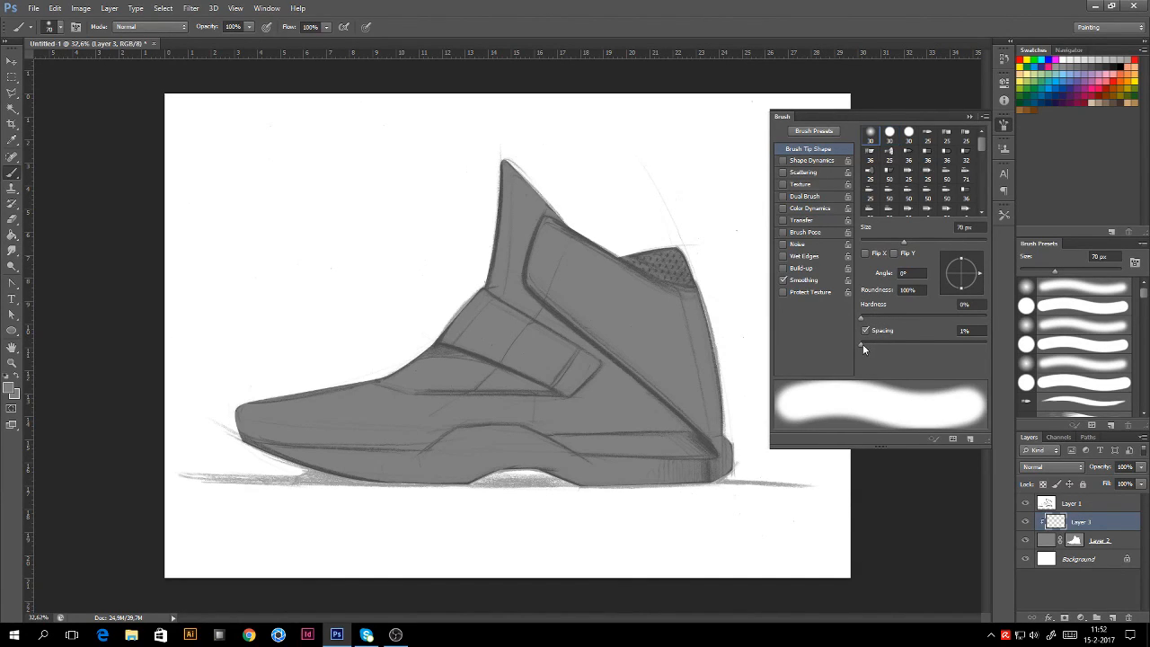
drag(863, 344, 870, 343)
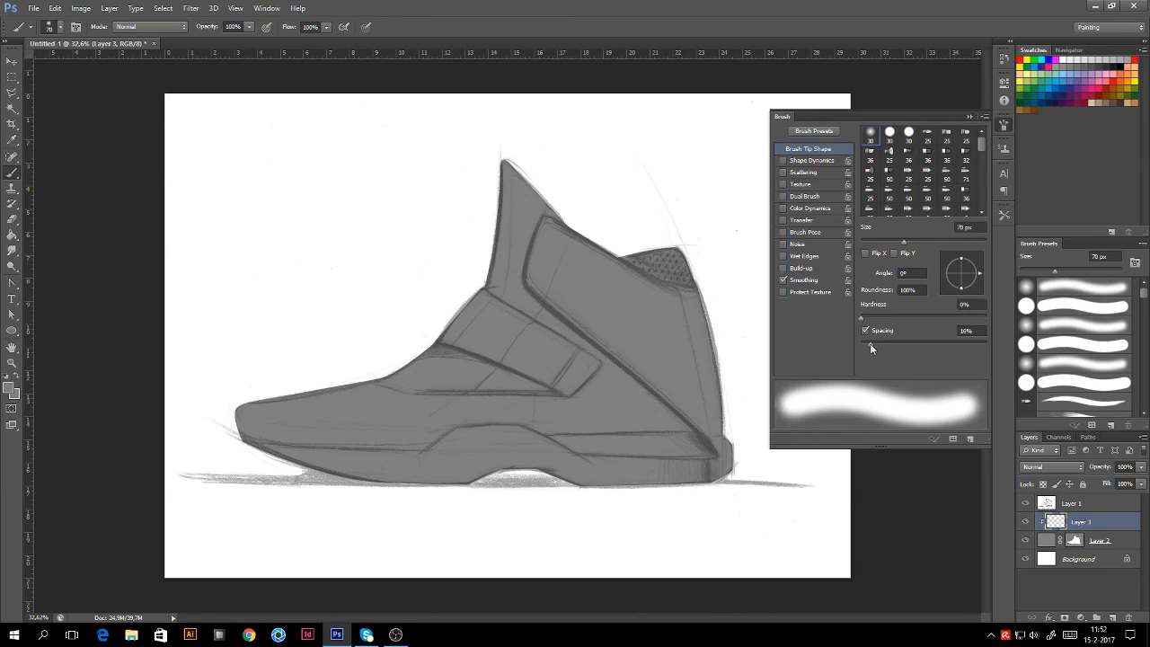
click(804, 223)
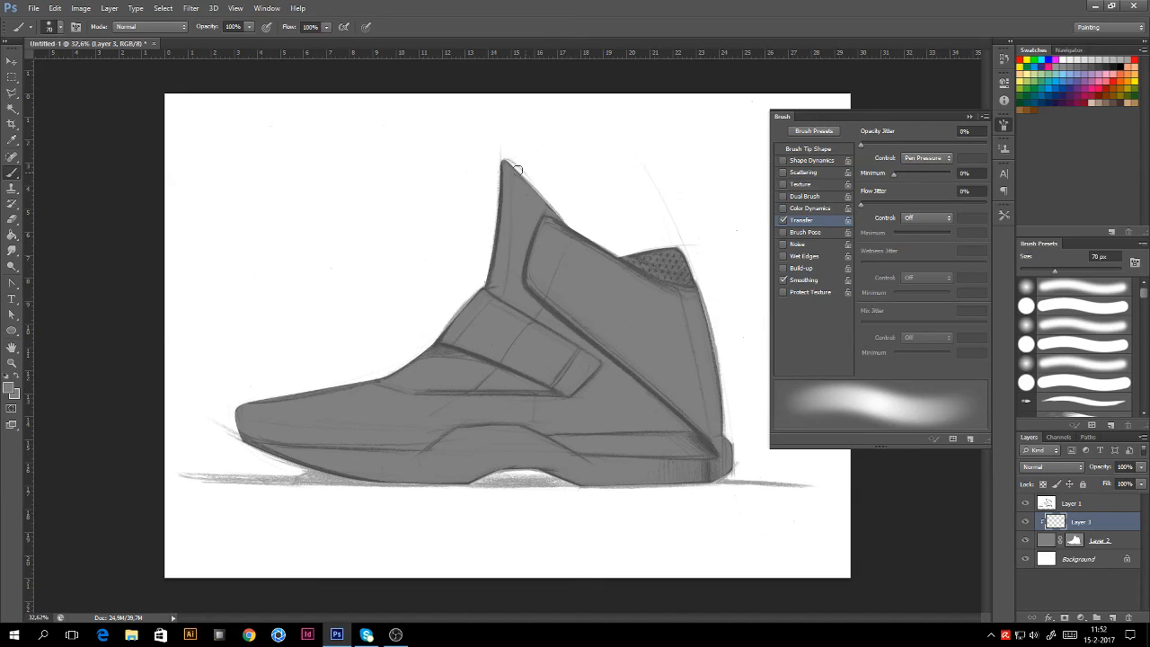
Step: Set the brush opacity to 32% and flow to 35%
click(249, 26)
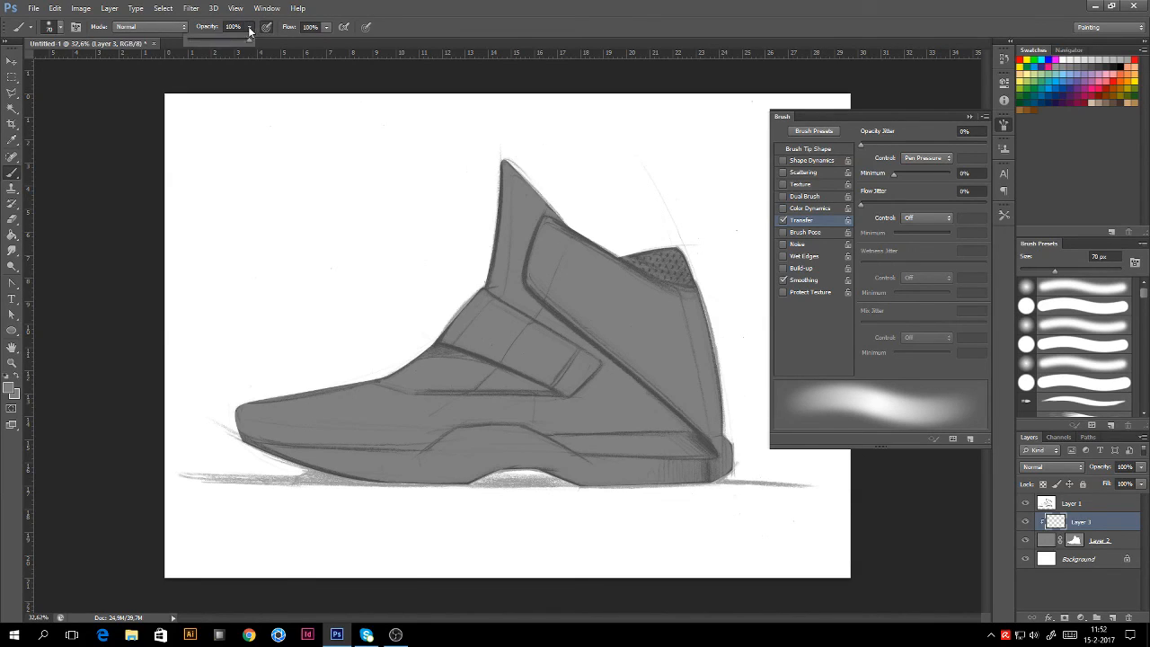
click(207, 42)
click(326, 27)
drag(326, 40, 286, 45)
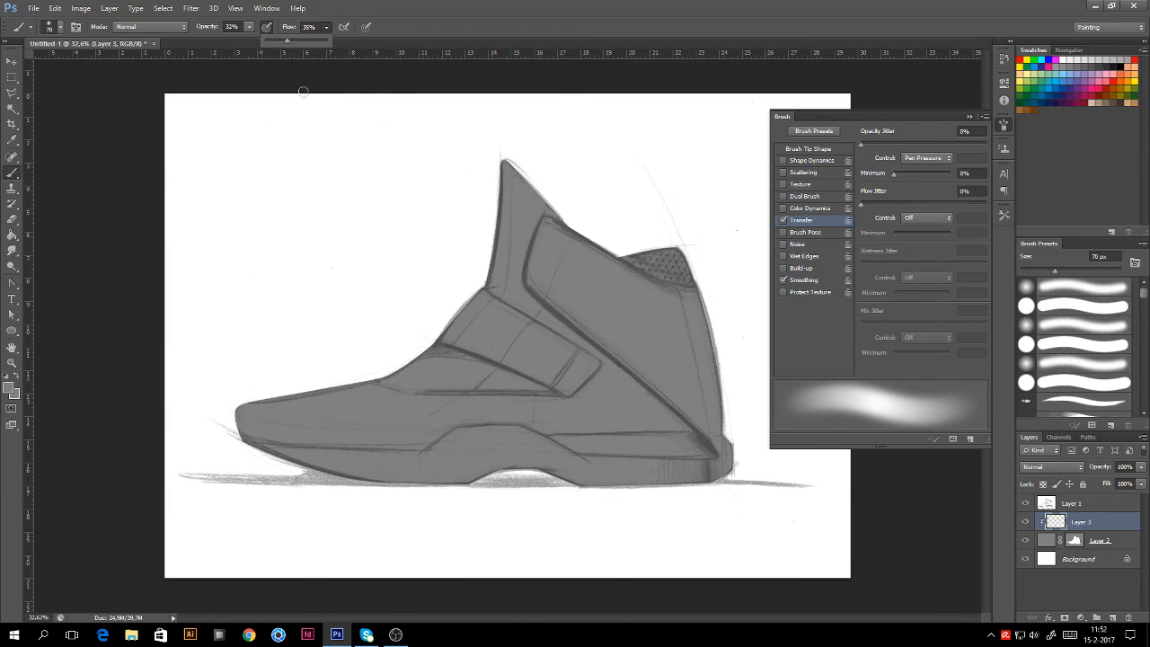
click(969, 116)
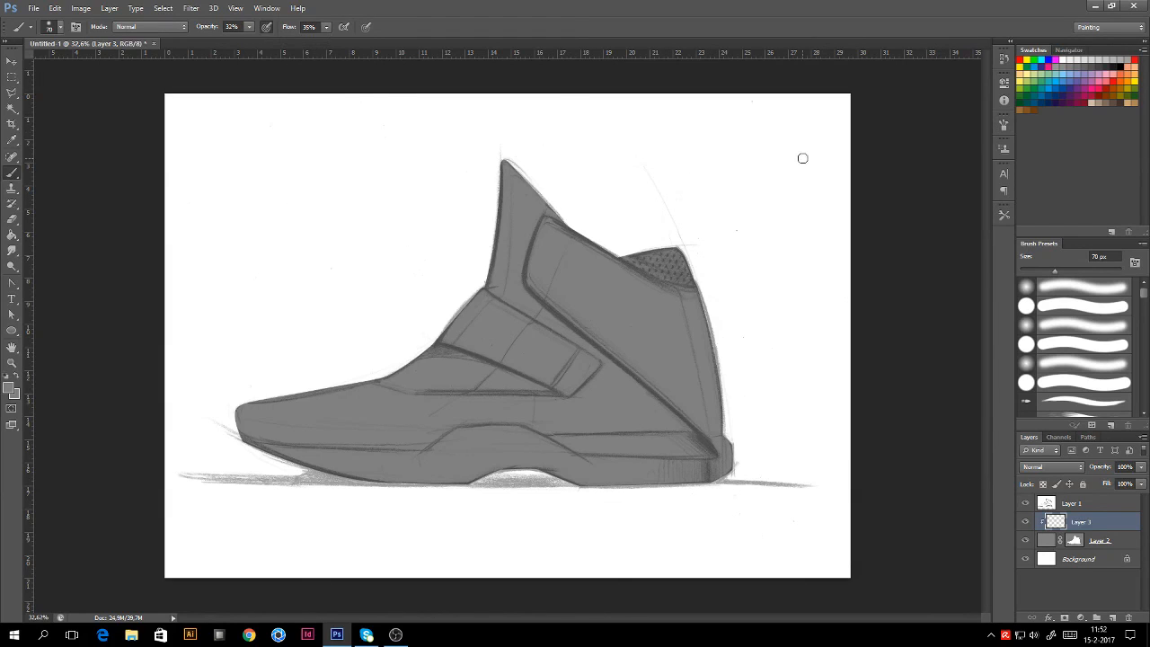
click(8, 392)
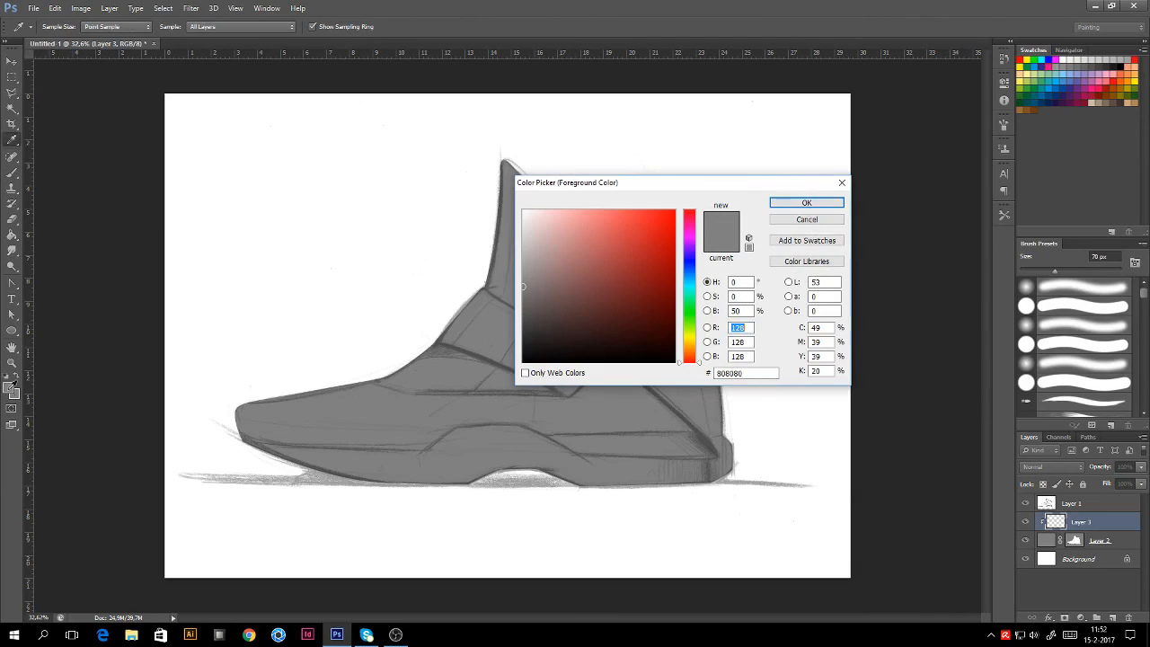
Step: Choose near-black #171717 as foreground and enlarge the brush to 825 px
click(523, 349)
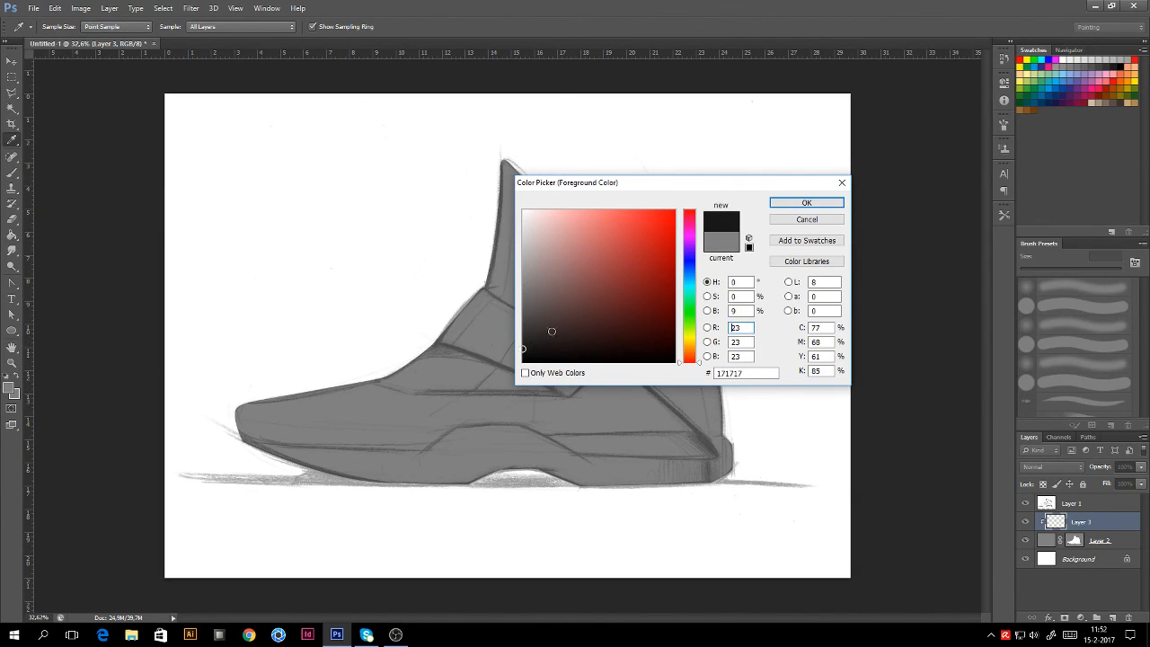
click(792, 205)
right_click(770, 228)
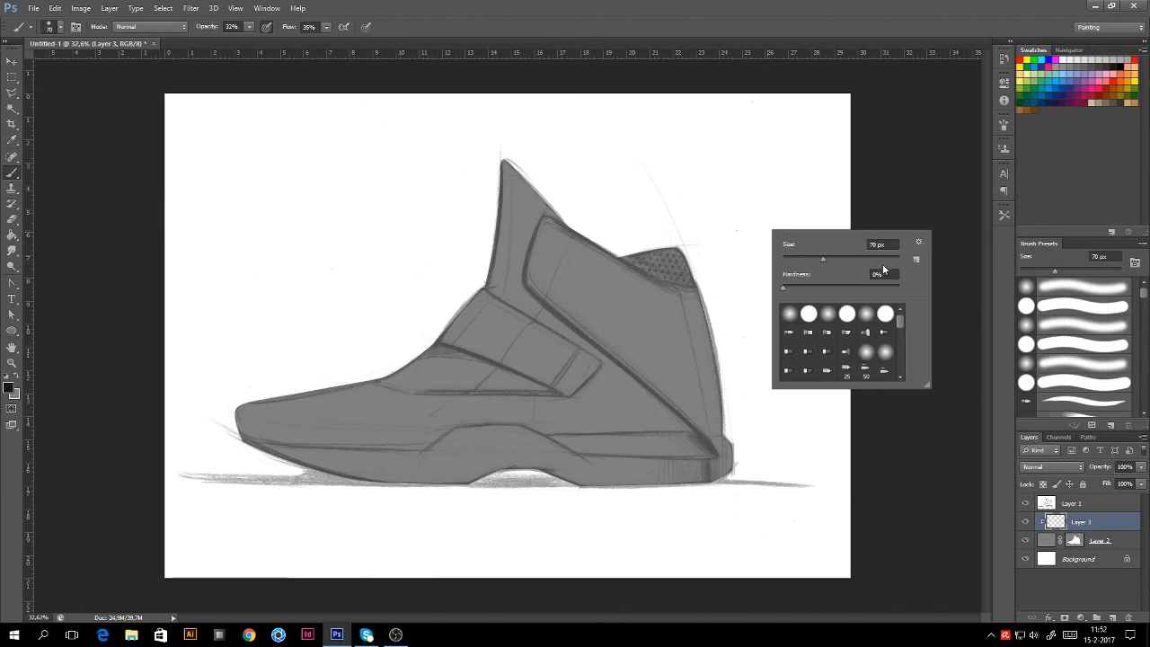
drag(884, 258, 889, 259)
click(831, 181)
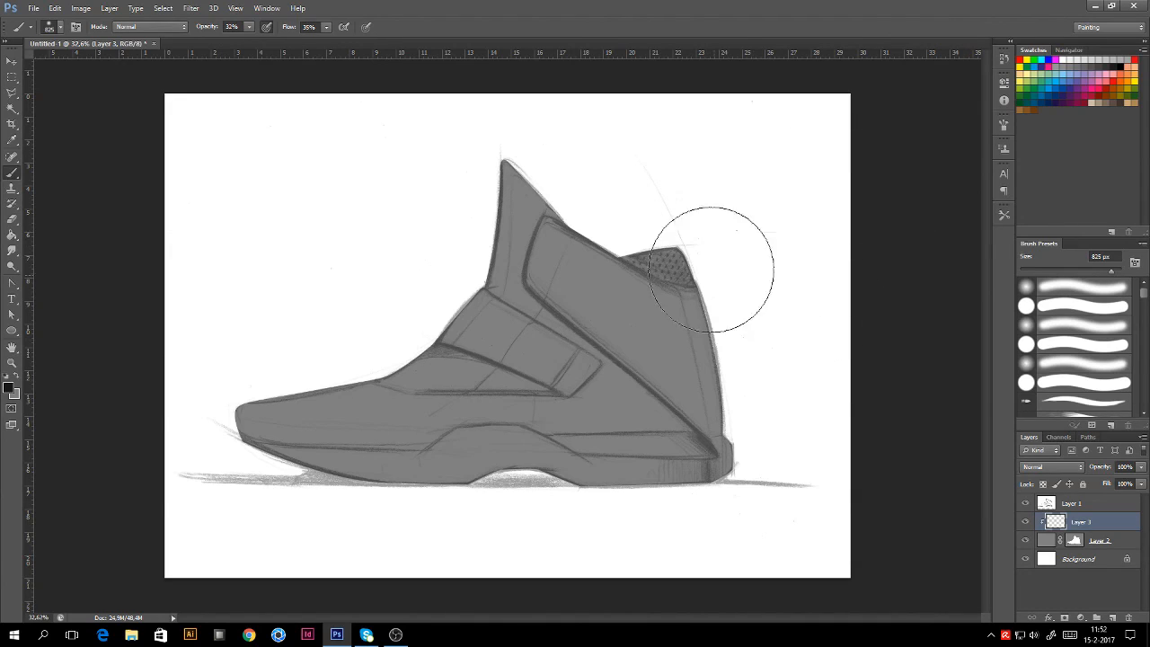
Step: Paint soft dark shading over heel, toe, lower body and back, then add Layer 4
drag(712, 269, 687, 216)
mouse_move(347, 360)
mouse_down()
mouse_move(416, 231)
mouse_move(386, 295)
mouse_move(261, 339)
mouse_up()
mouse_move(313, 449)
mouse_down()
mouse_move(247, 452)
mouse_move(629, 481)
mouse_up()
drag(303, 390, 467, 306)
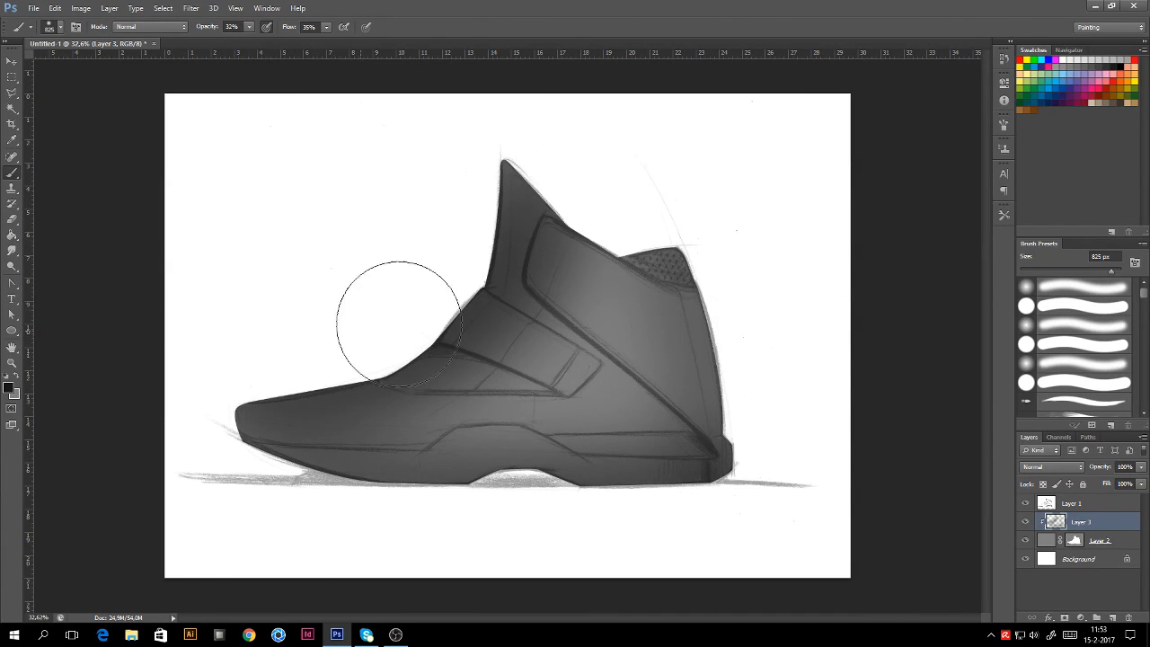
drag(669, 213, 739, 529)
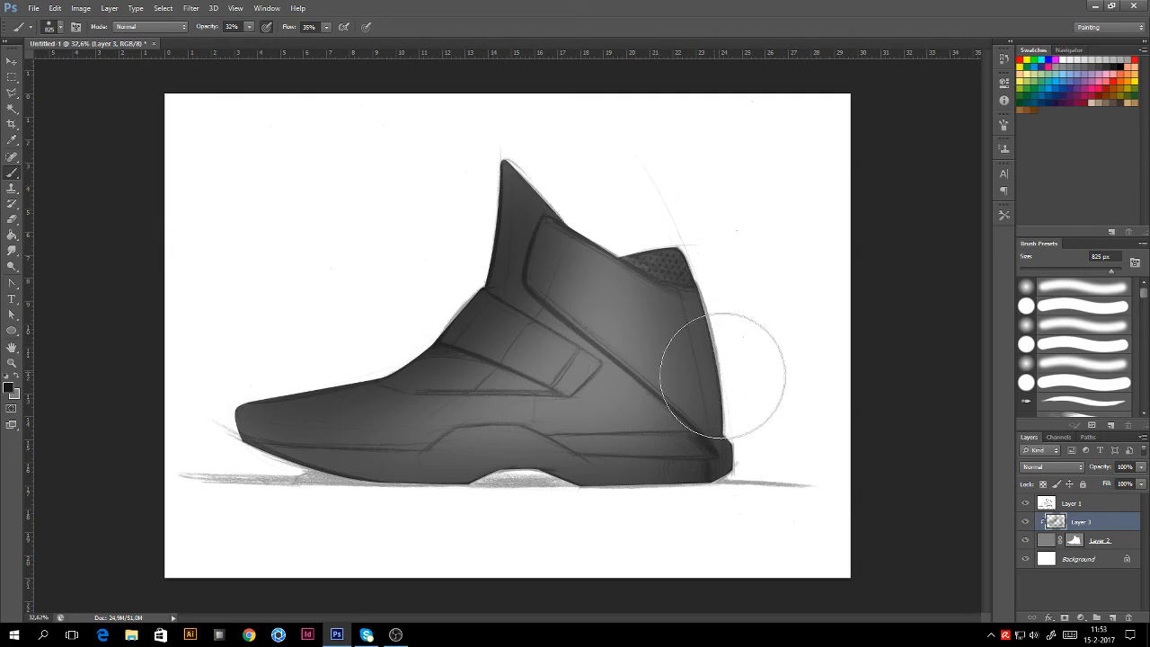
click(1114, 619)
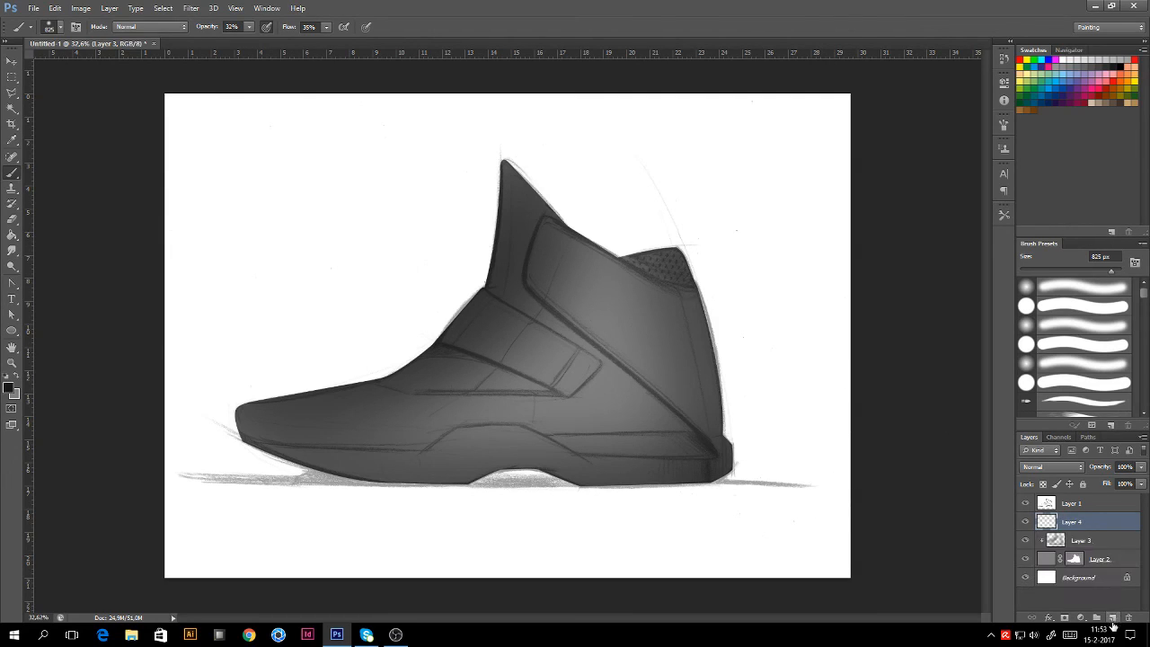
Step: Clip Layer 4 to the shoe, pick light grey d1d1d1, and set brush opacity 21%
right_click(1091, 525)
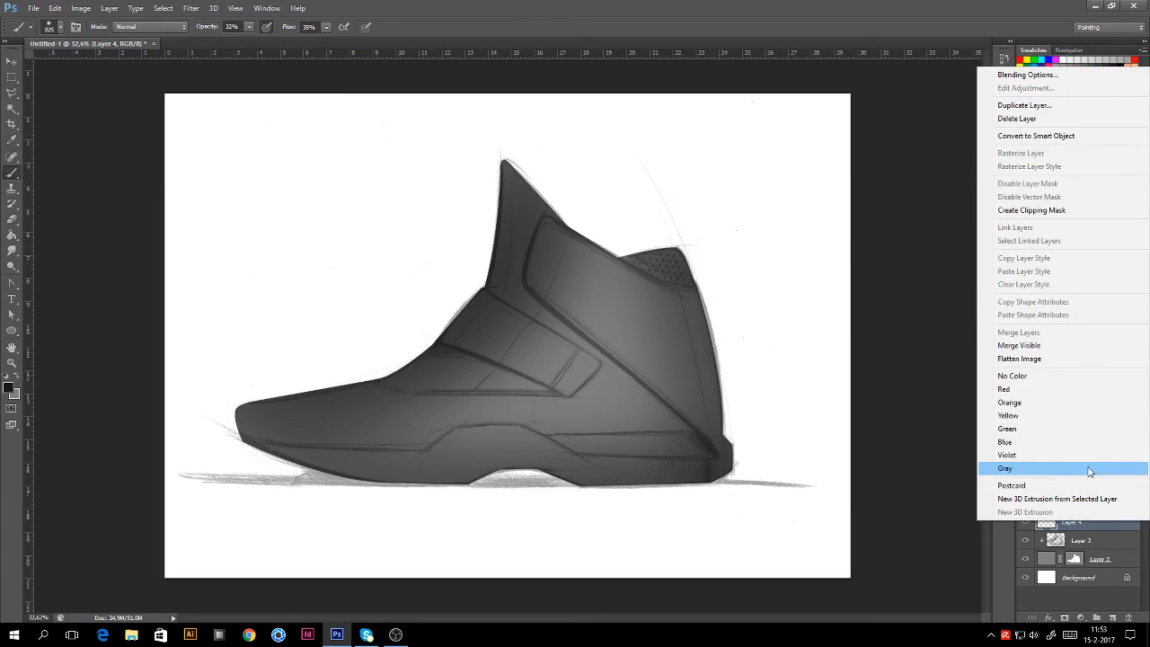
click(1054, 210)
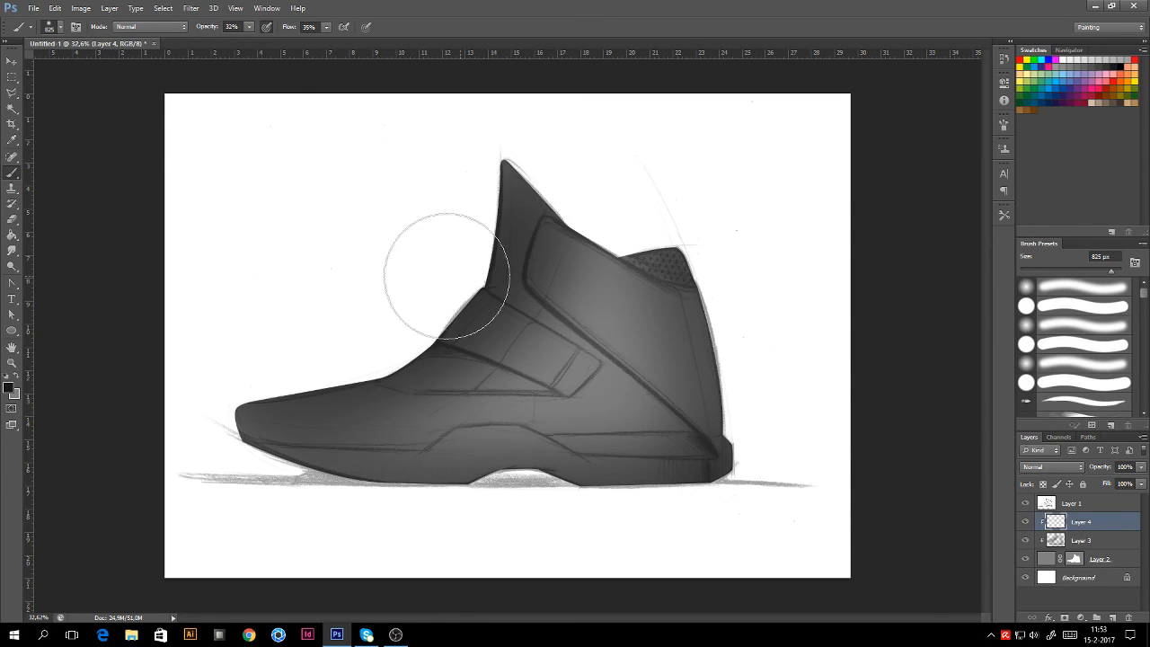
click(11, 392)
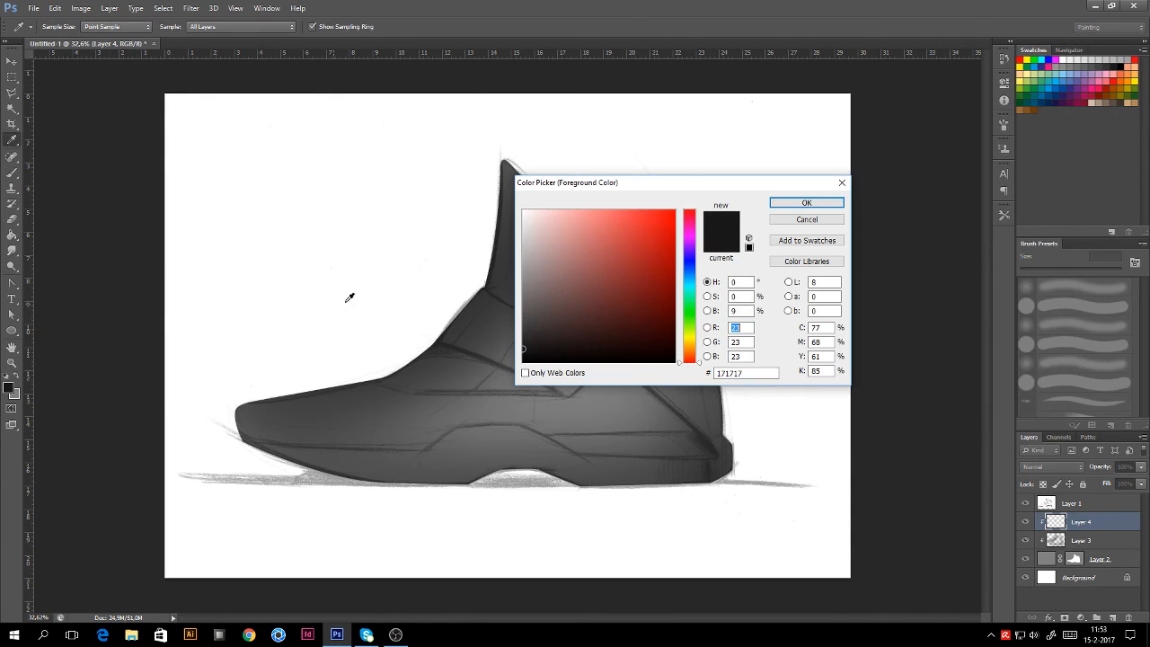
click(521, 237)
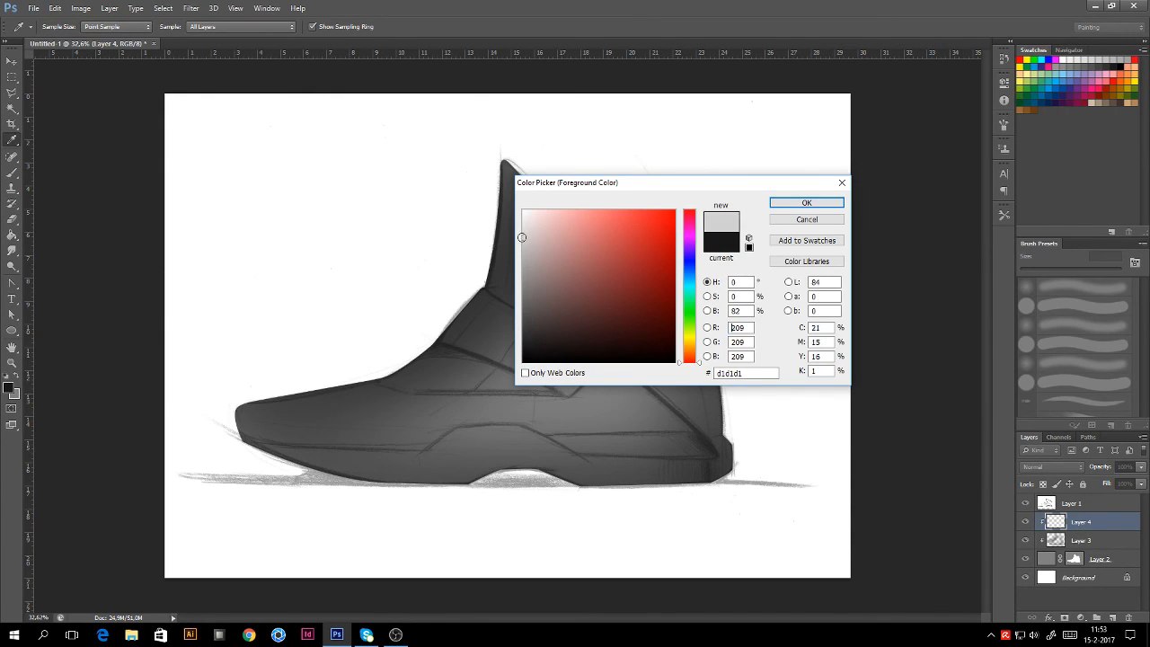
click(796, 203)
drag(249, 27, 242, 38)
click(363, 247)
Step: With a 360 px brush, highlight the upper toe, ankle collar, heel and back collar edges
right_click(409, 319)
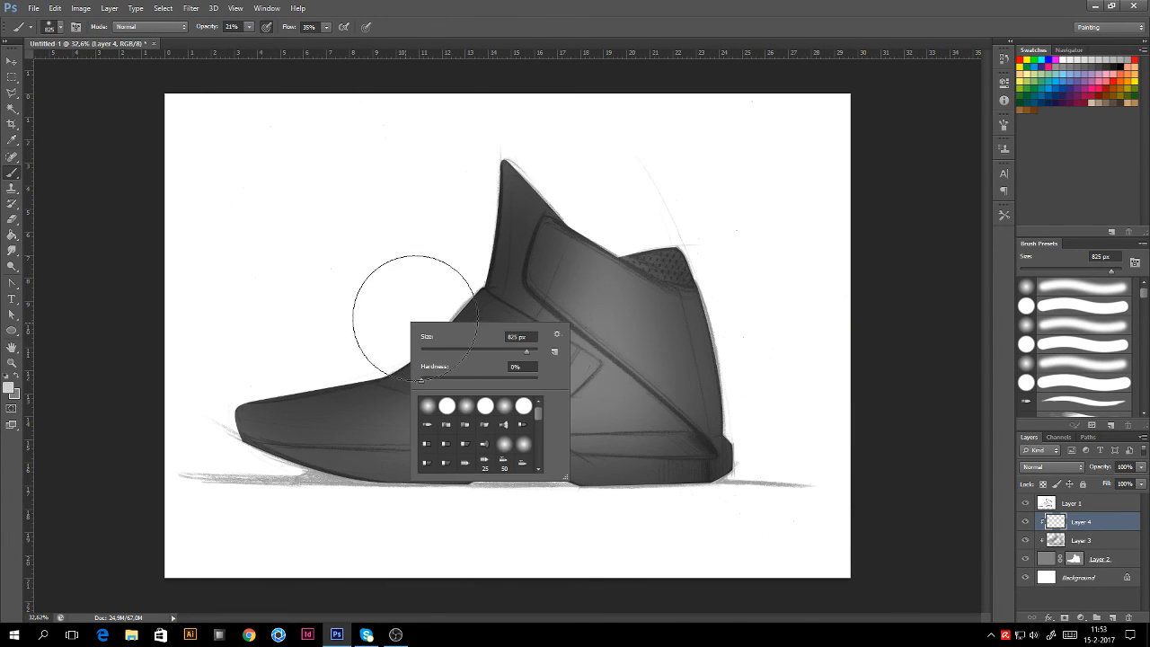
drag(519, 353, 517, 353)
click(397, 267)
mouse_move(247, 387)
mouse_down()
mouse_move(424, 355)
mouse_move(428, 306)
mouse_up()
drag(334, 369, 456, 274)
mouse_move(362, 339)
mouse_down()
mouse_move(443, 254)
mouse_move(448, 295)
mouse_move(387, 333)
mouse_move(482, 157)
mouse_up()
drag(722, 305, 747, 418)
drag(696, 241, 748, 414)
drag(720, 265, 753, 428)
drag(689, 248, 769, 447)
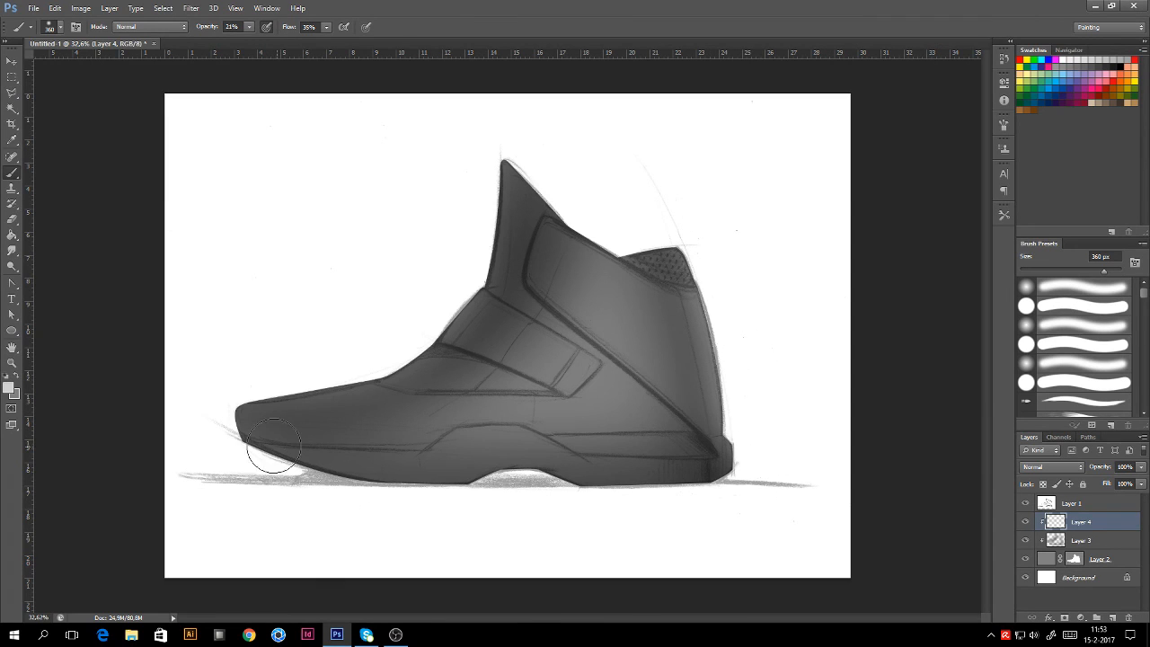
drag(270, 370, 463, 278)
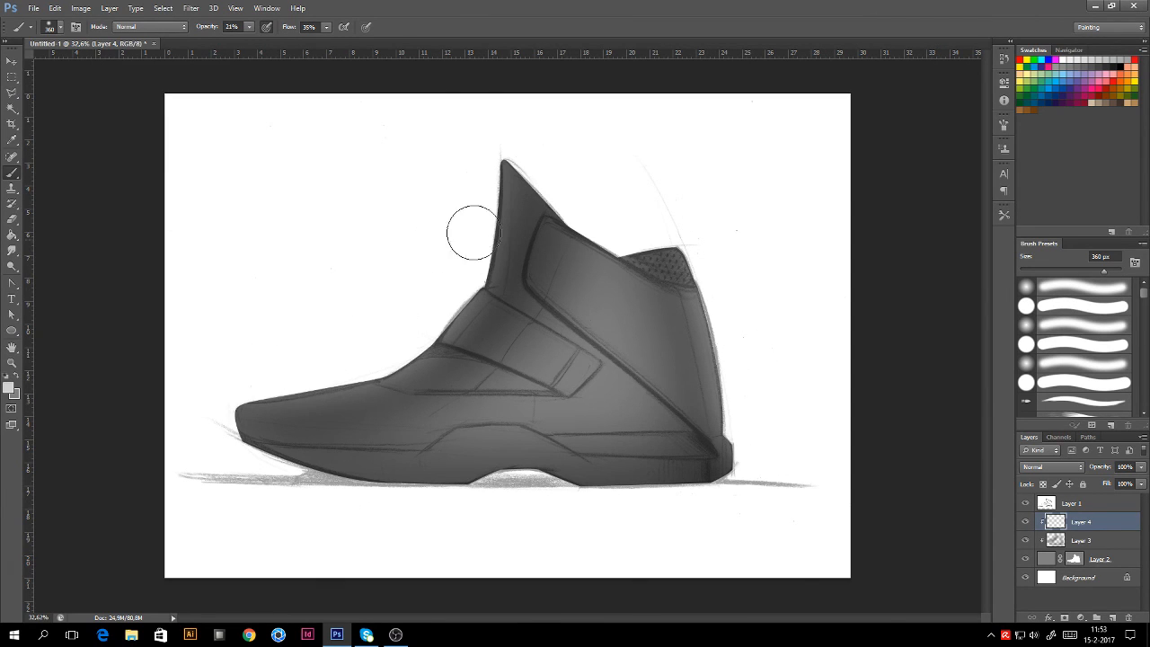
drag(646, 224, 734, 301)
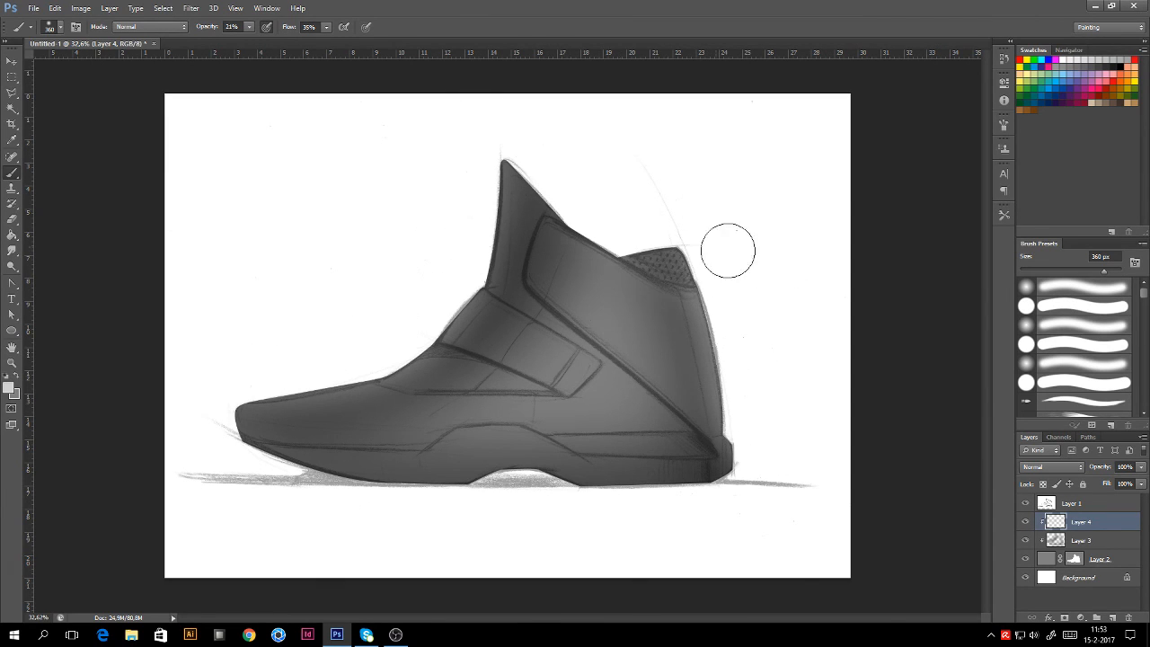
Step: Draw a thin 16 px highlight along the ankle panel's inner edge, then add Layer 5
right_click(639, 347)
drag(670, 370, 657, 370)
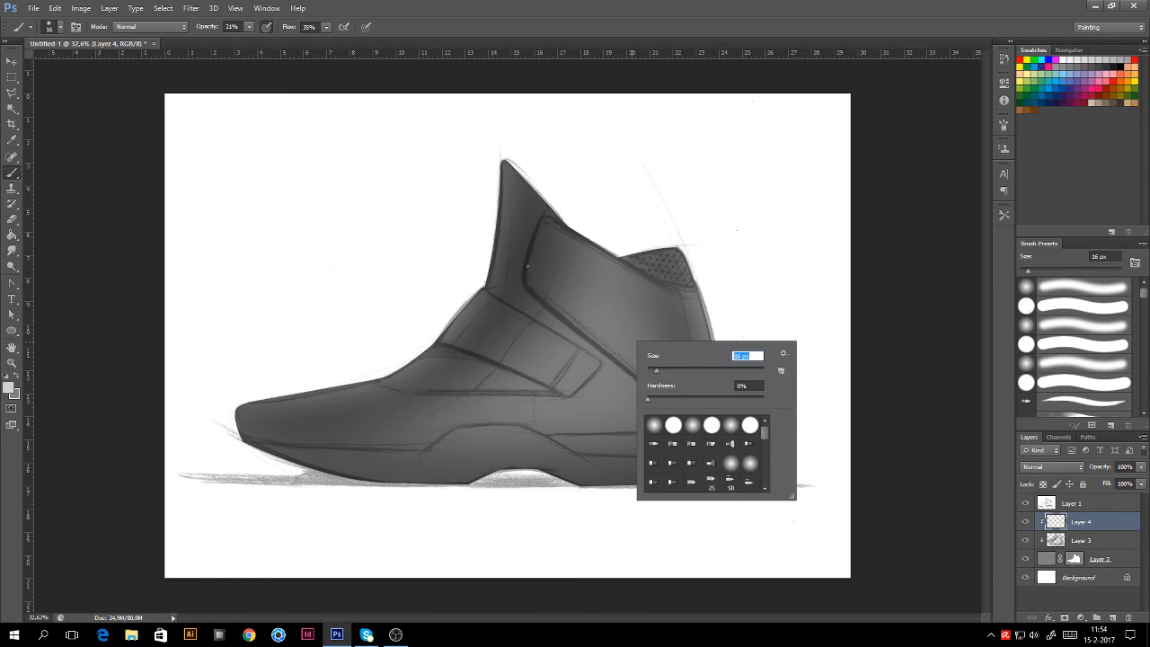
drag(529, 279, 545, 222)
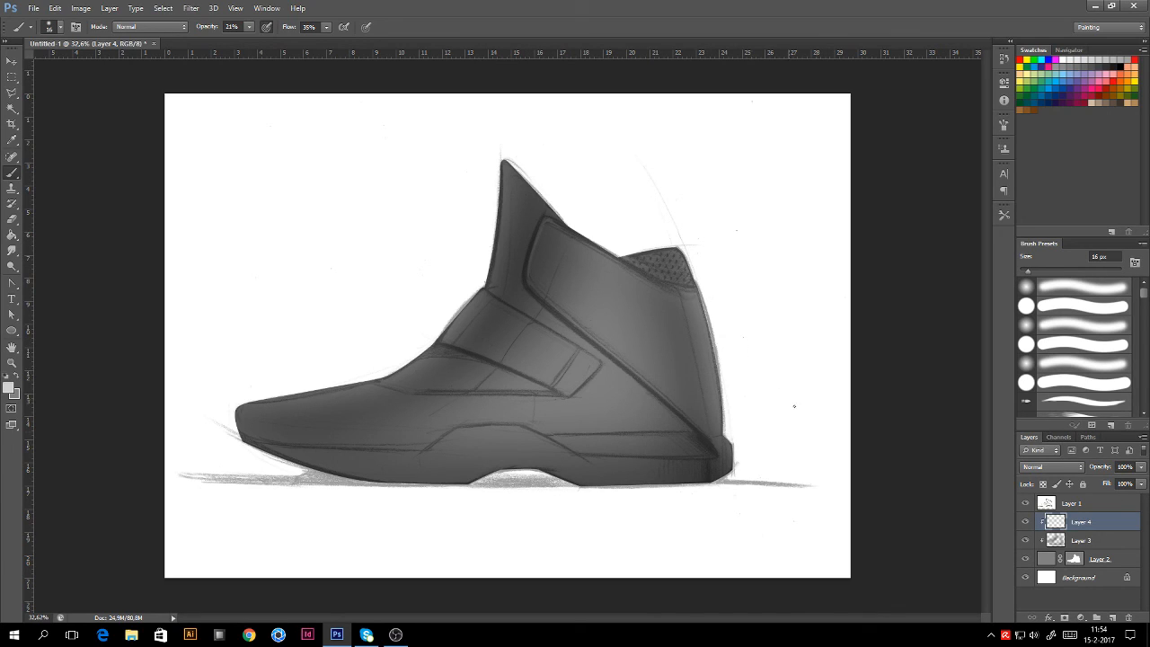
click(1112, 619)
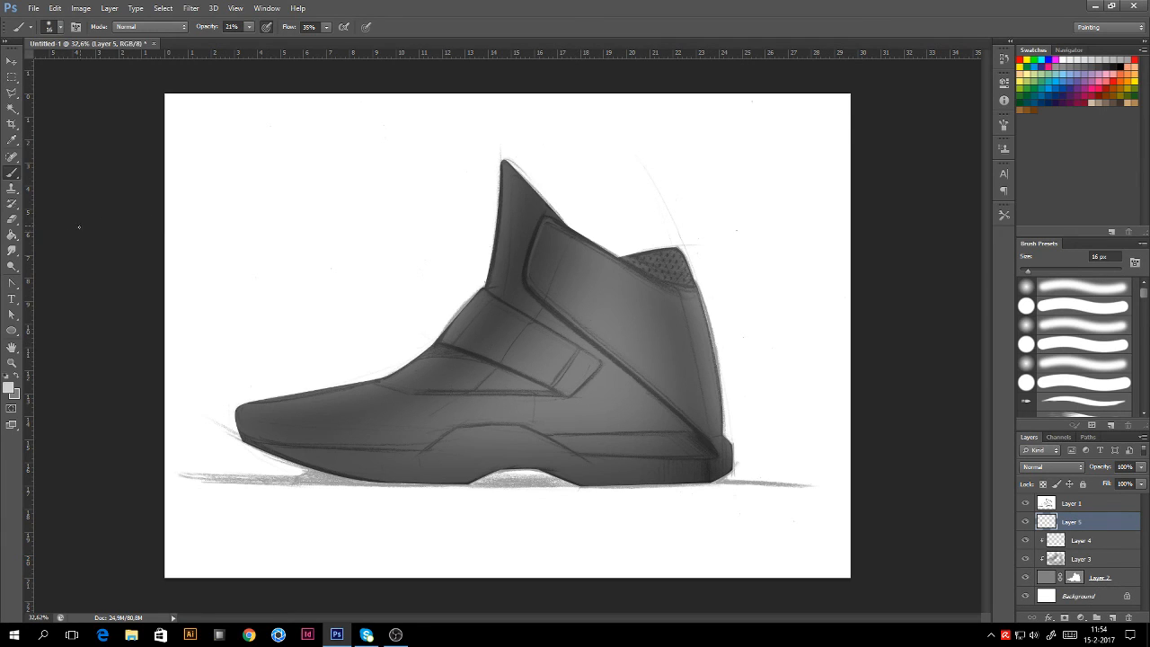
Step: Trace a closed pen path around the upper strap panel
click(12, 286)
click(54, 281)
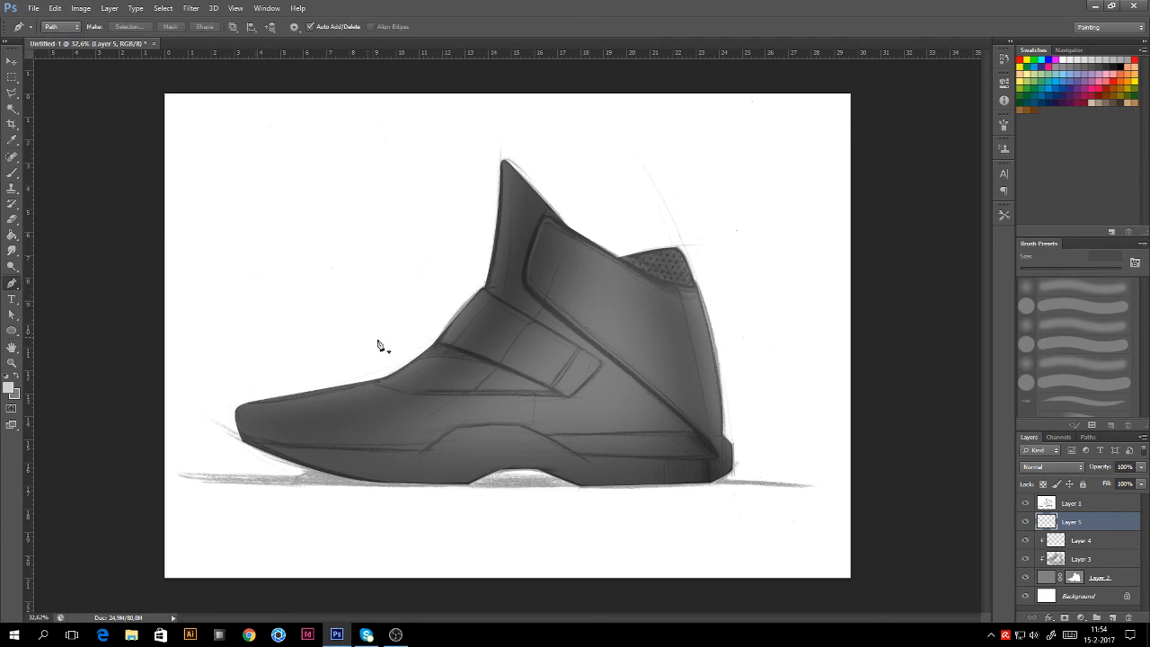
click(436, 343)
drag(565, 402, 586, 357)
alt+click(565, 399)
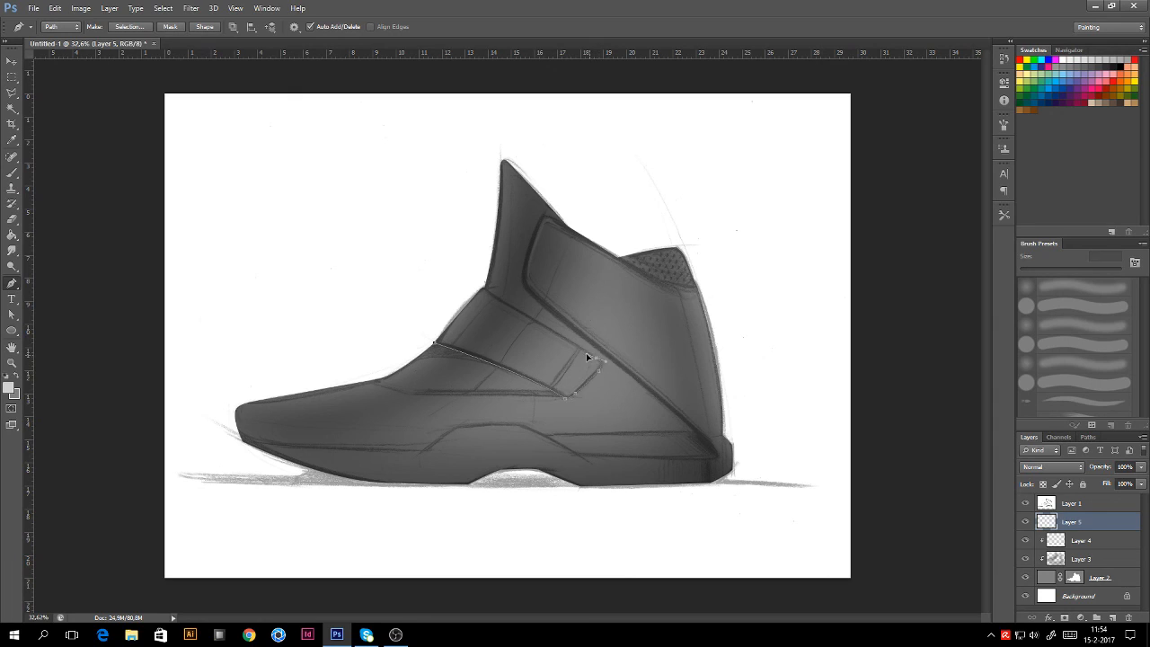
drag(483, 289, 472, 304)
drag(435, 342, 420, 363)
Step: Turn the strap path into Layer 5's vector mask and delete the leftover path
click(13, 317)
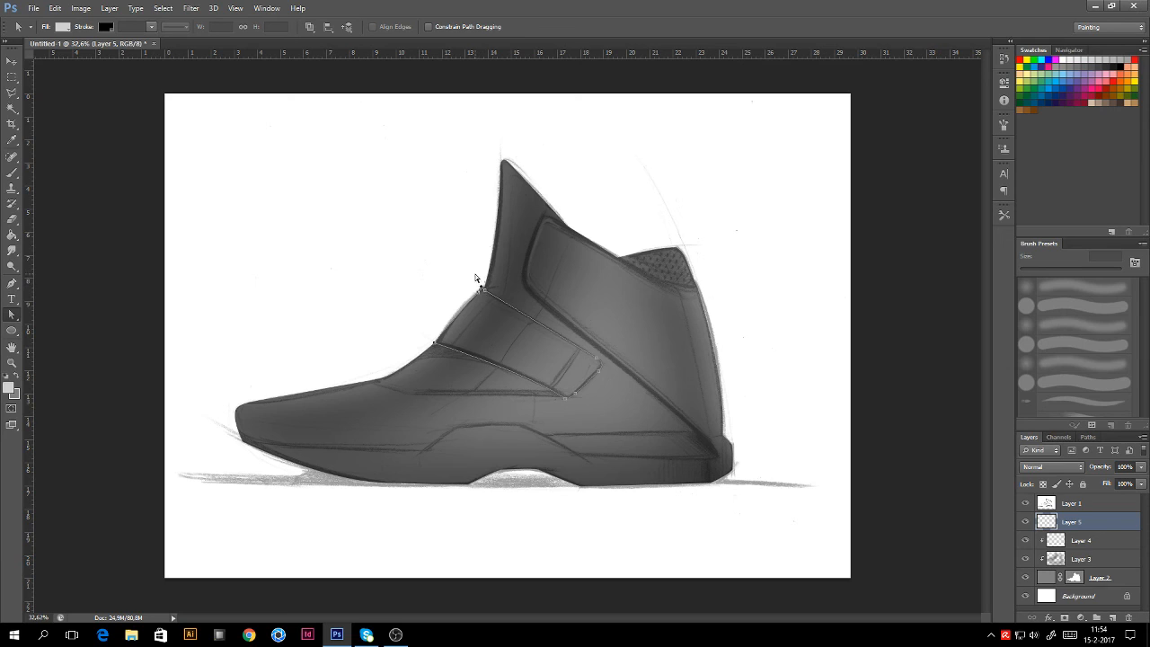
right_click(573, 361)
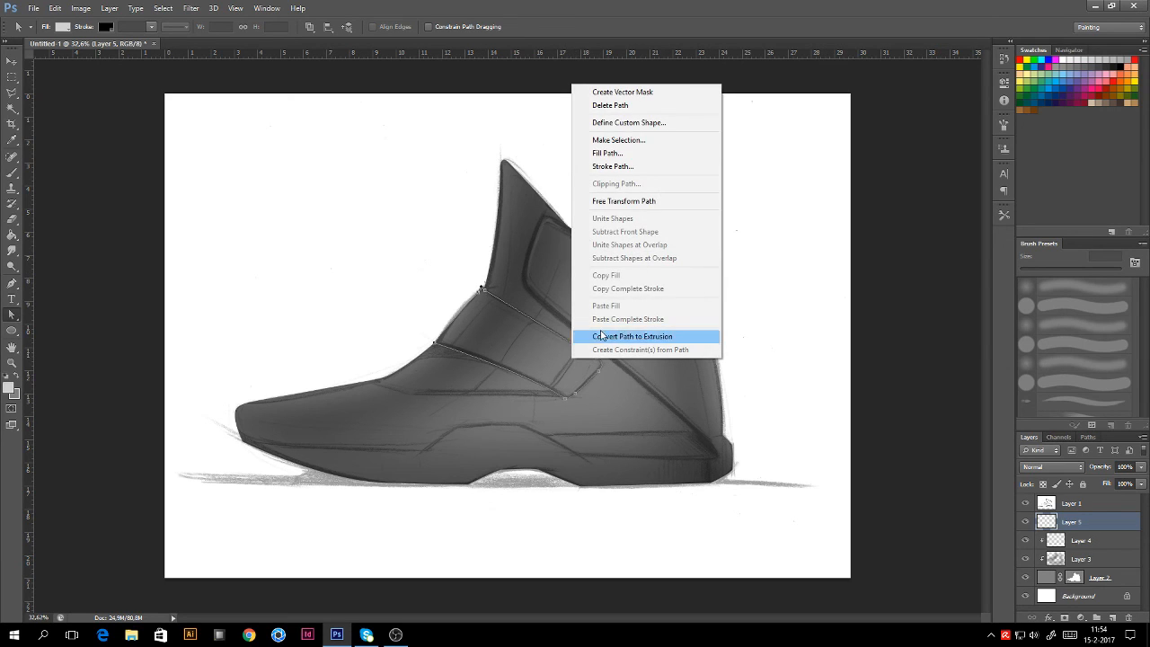
click(620, 90)
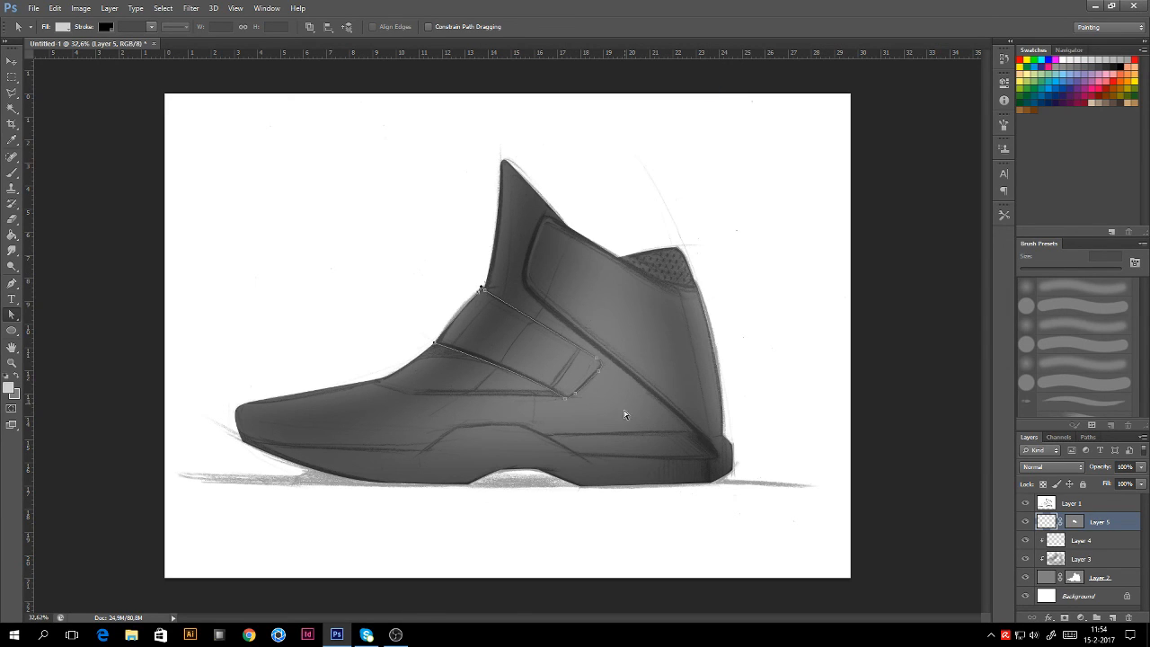
right_click(587, 382)
click(643, 115)
Step: Pick the Brush at 137 px and set the foreground colour to dark grey #222222
click(12, 175)
right_click(444, 336)
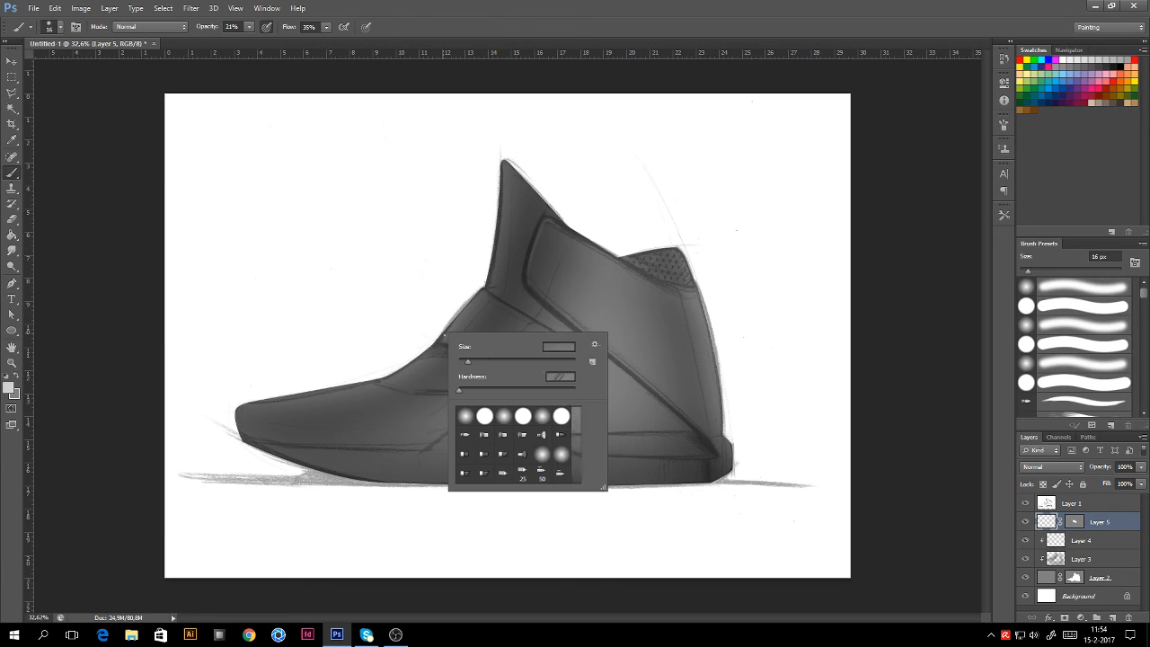
drag(481, 362, 529, 361)
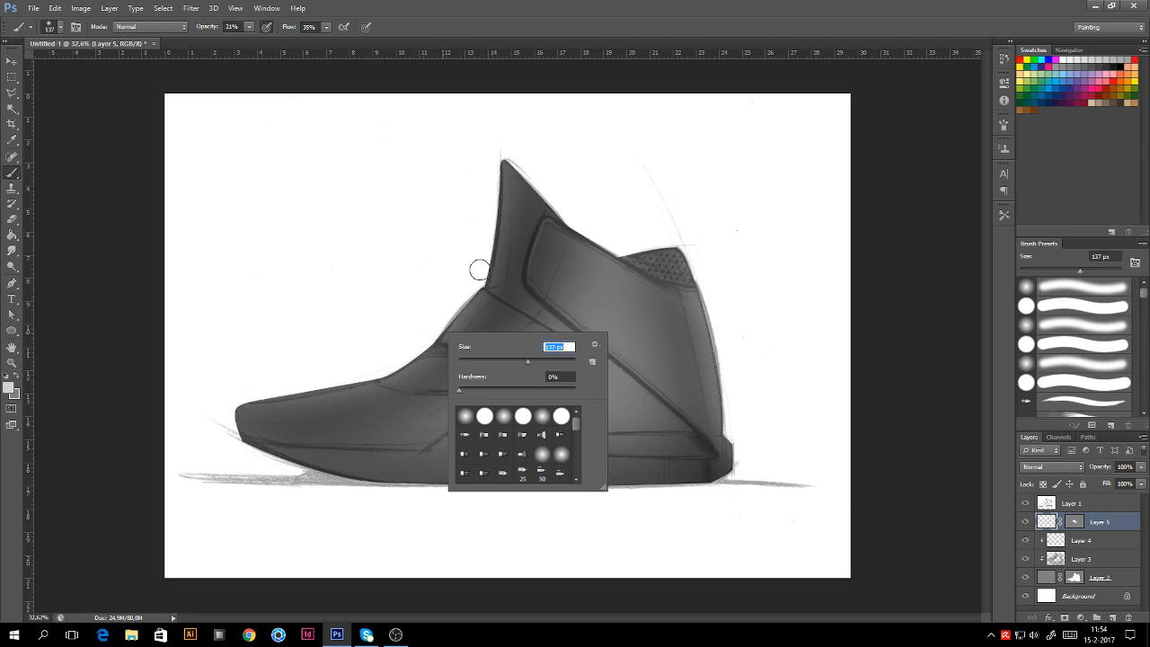
click(480, 270)
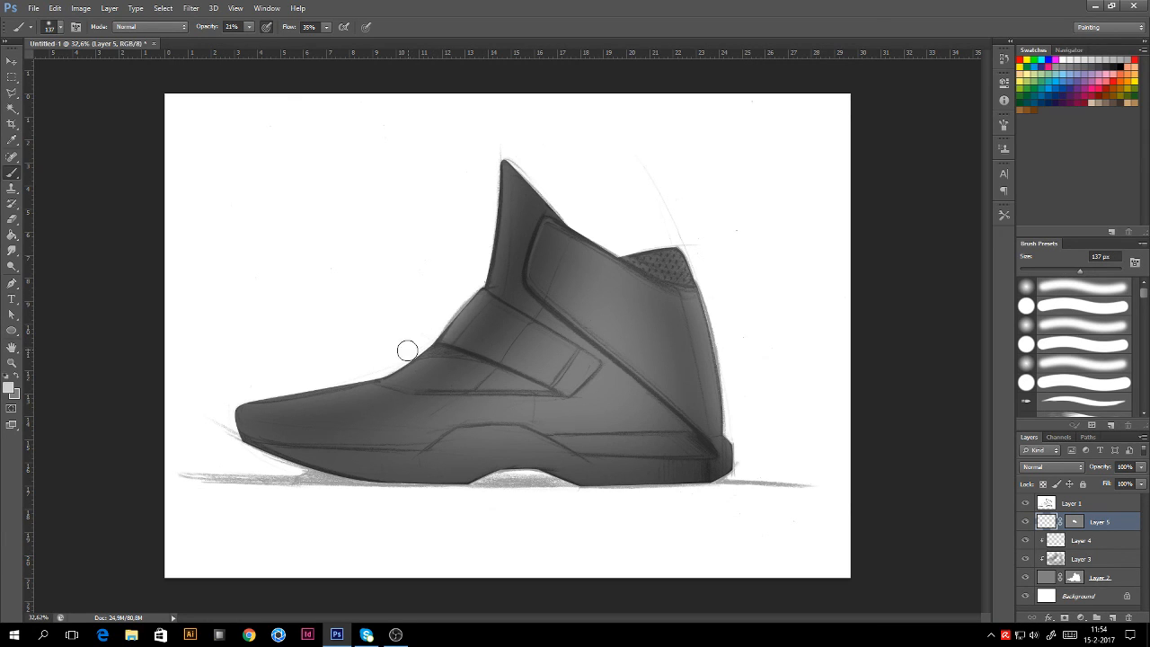
click(15, 376)
click(9, 388)
drag(542, 327, 517, 342)
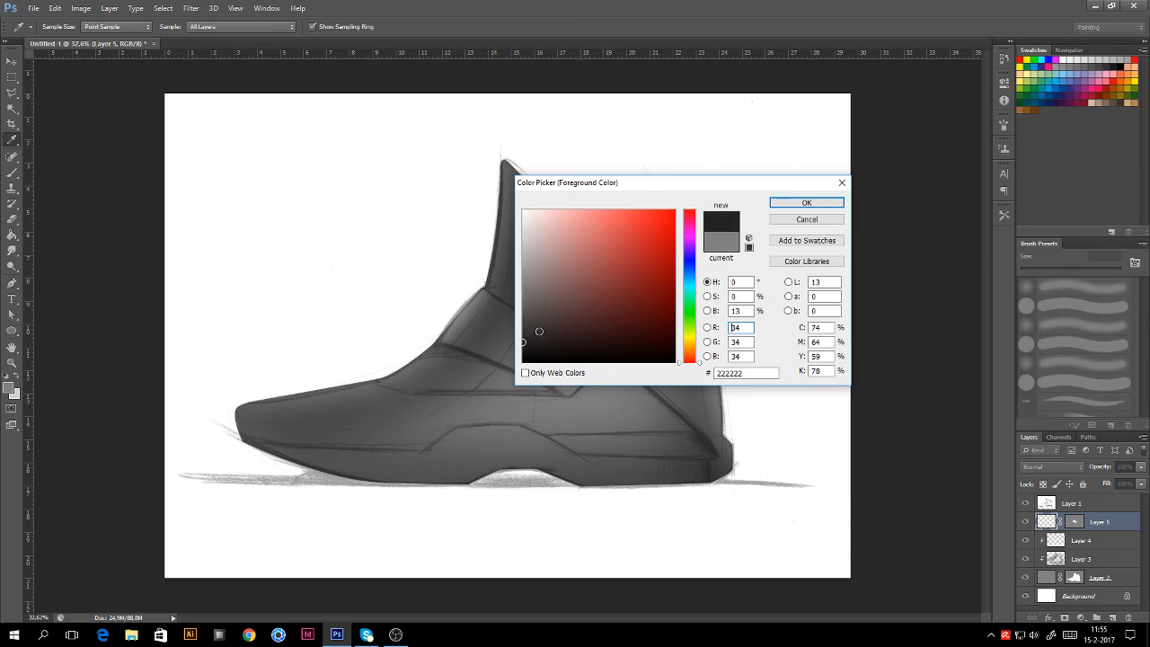
click(807, 202)
Step: Paint dark #222222 shading across the strap, using a 162 px brush for the second pass
right_click(604, 345)
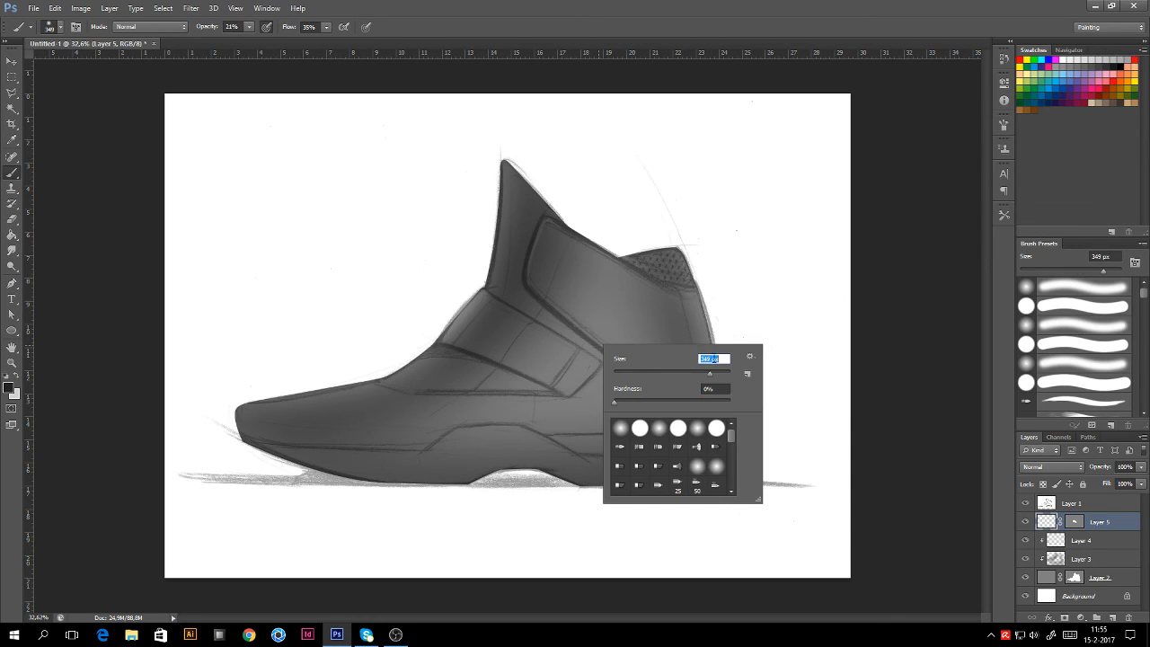
drag(524, 399, 564, 348)
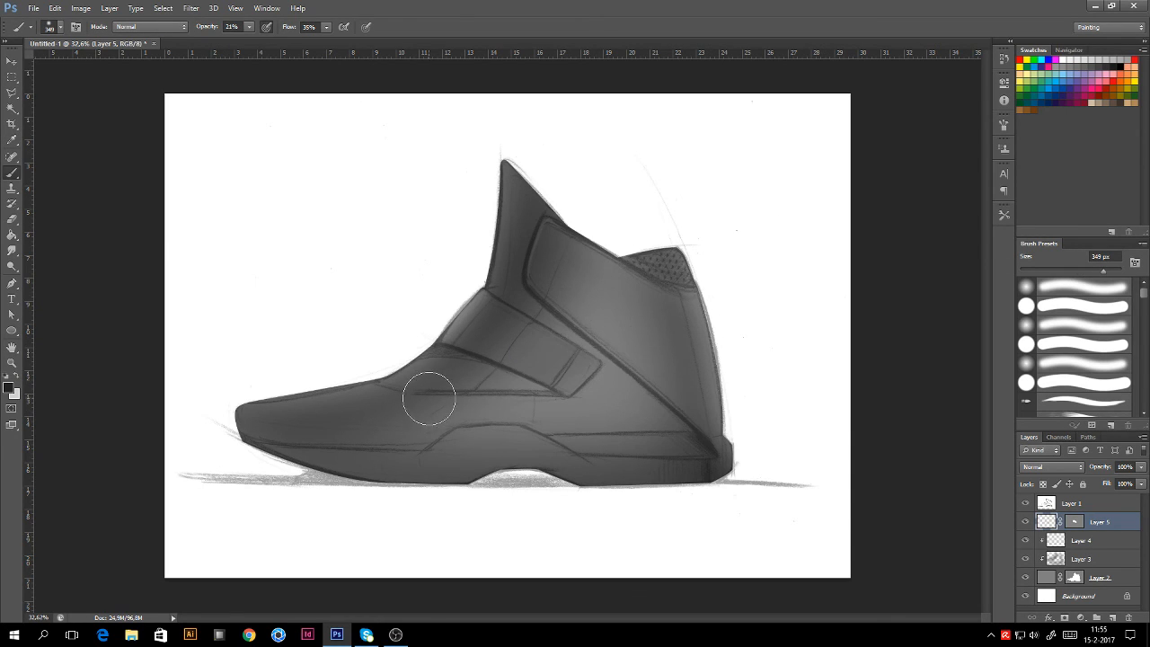
right_click(518, 360)
drag(608, 393, 607, 393)
drag(461, 362, 545, 258)
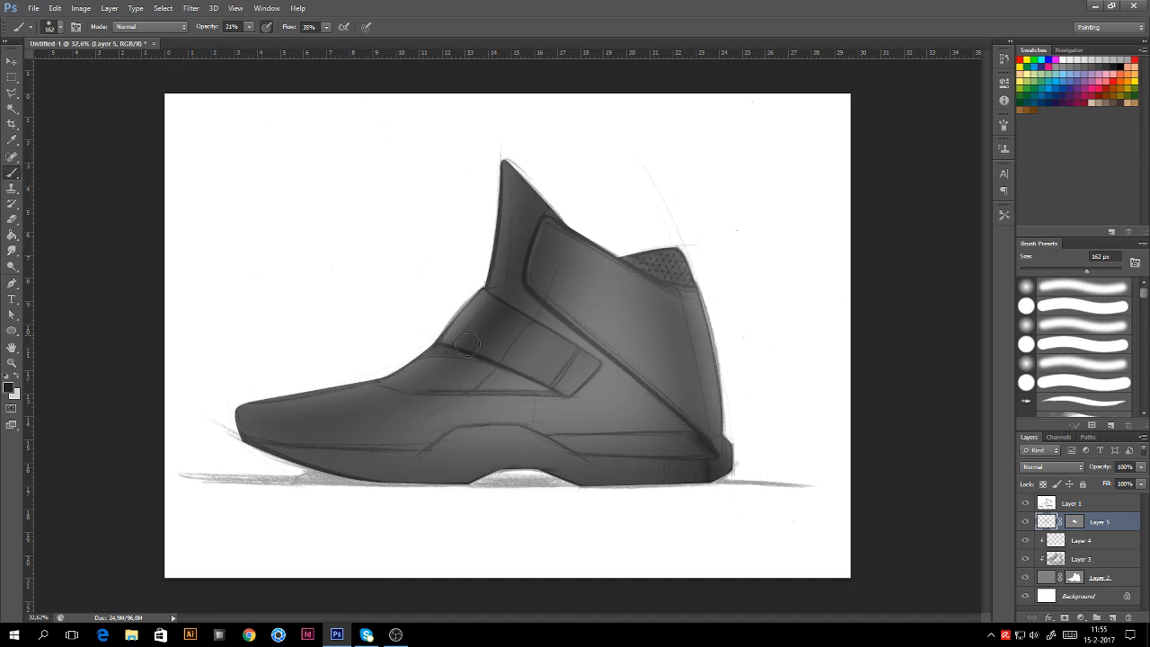
Step: Brush faint white highlights across the strap at 349 px and 193 px, then load Layer 5's mask as a selection
click(18, 377)
right_click(345, 375)
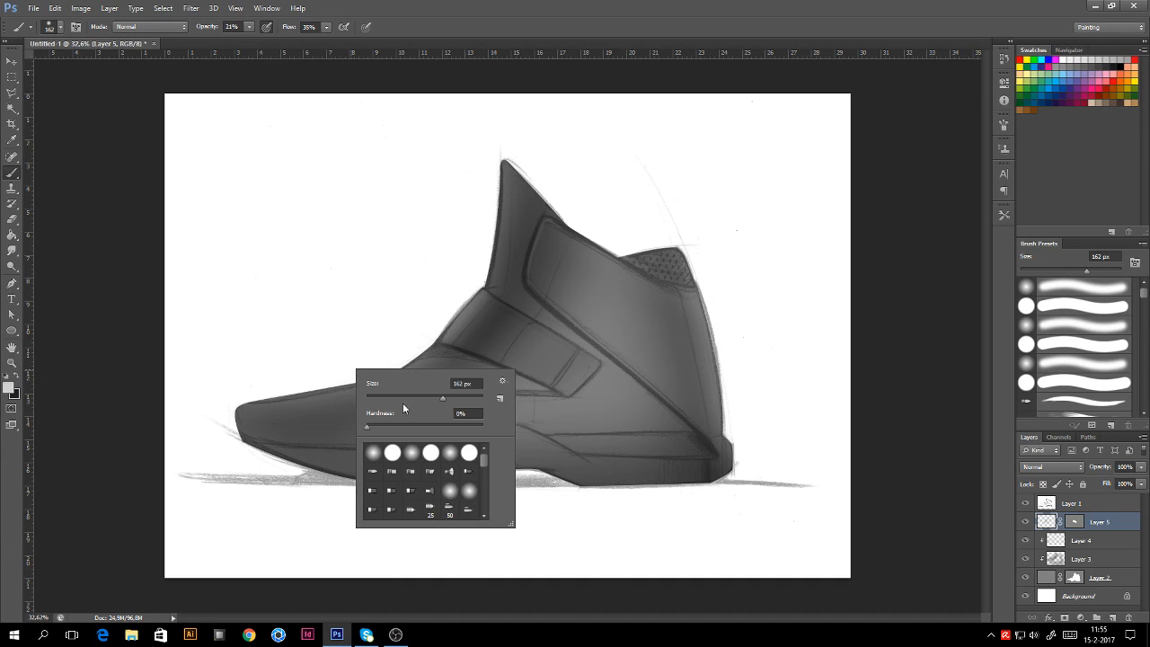
click(462, 398)
click(368, 315)
drag(407, 388, 520, 259)
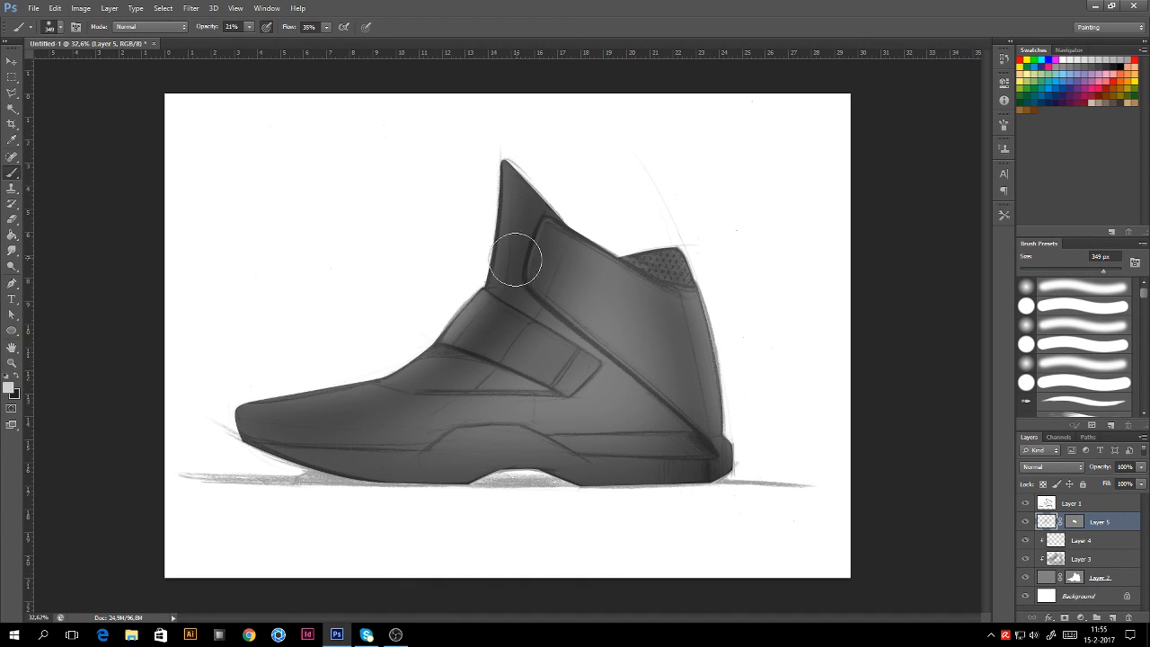
right_click(416, 382)
click(514, 410)
click(459, 319)
drag(467, 329, 525, 257)
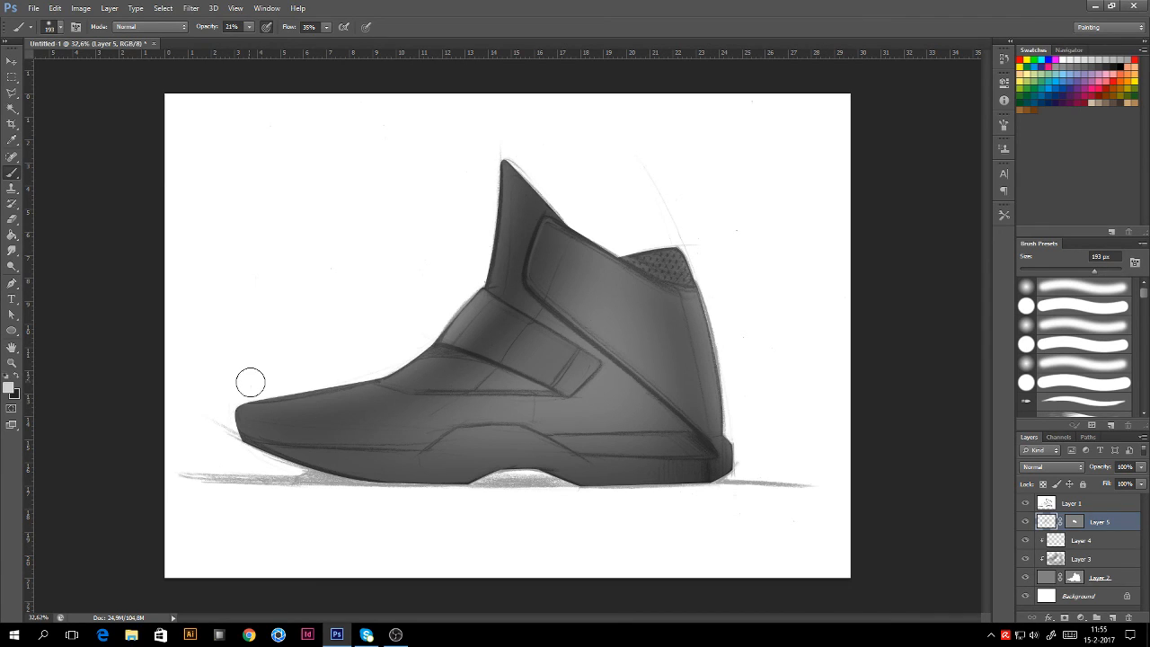
ctrl+click(1075, 525)
Step: Save Layer 5's vector mask as the path 'shoe clip' and make it a selection
click(1089, 437)
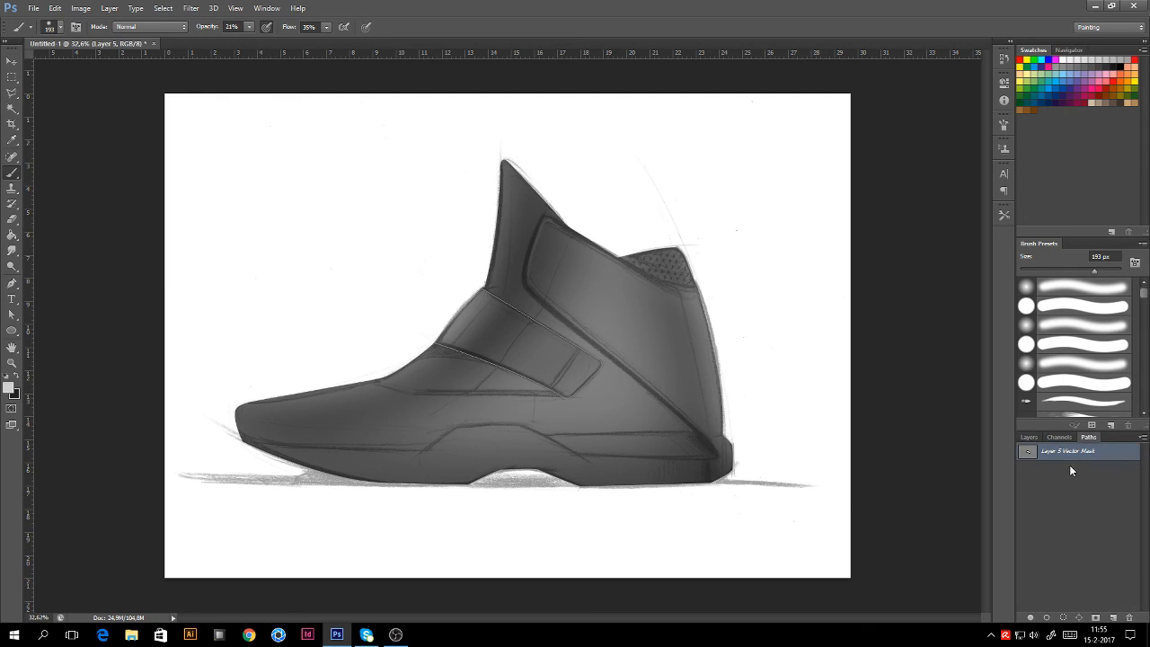
double_click(1061, 452)
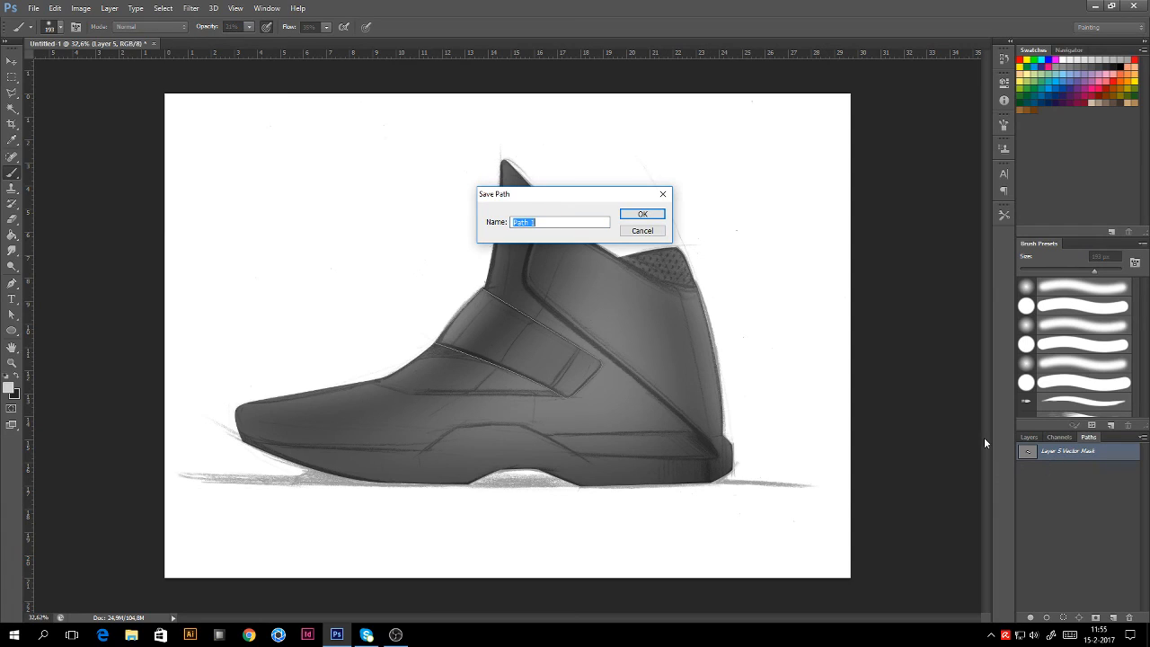
click(542, 222)
drag(540, 221, 506, 222)
text(shoe clip)
click(642, 213)
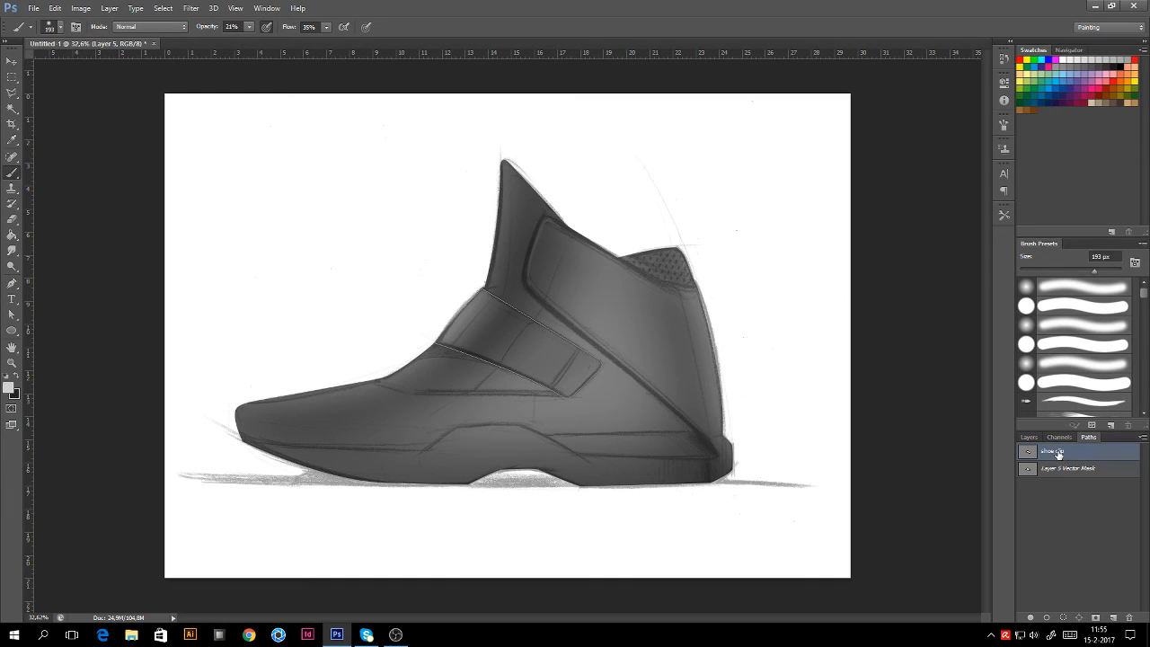
right_click(1060, 453)
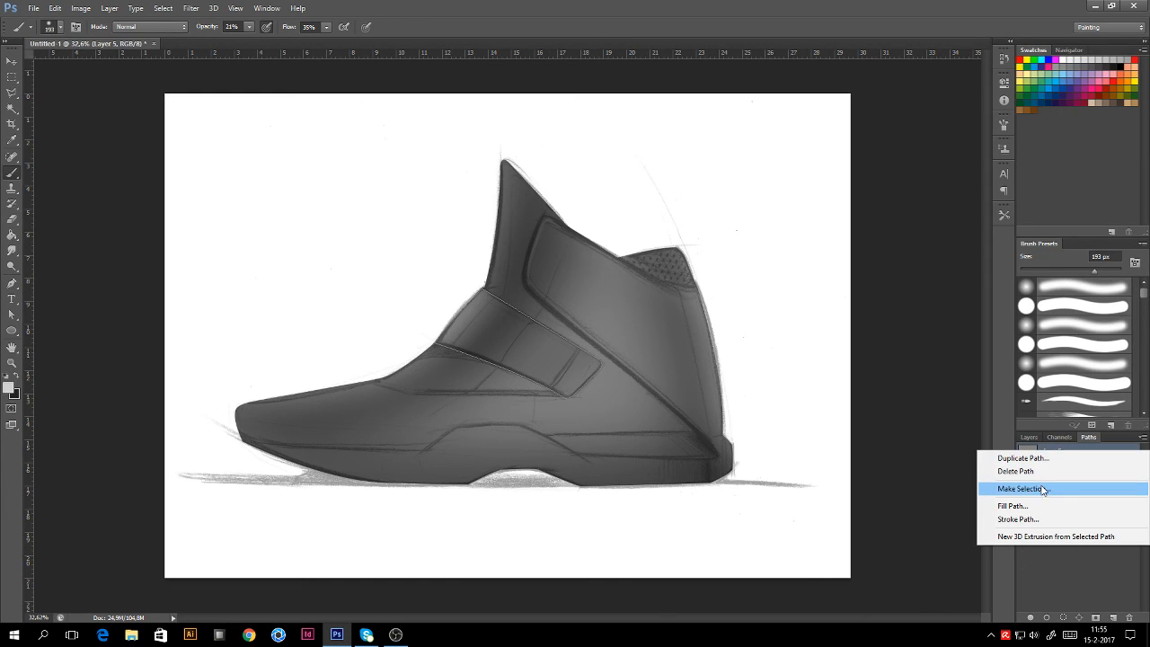
click(1040, 493)
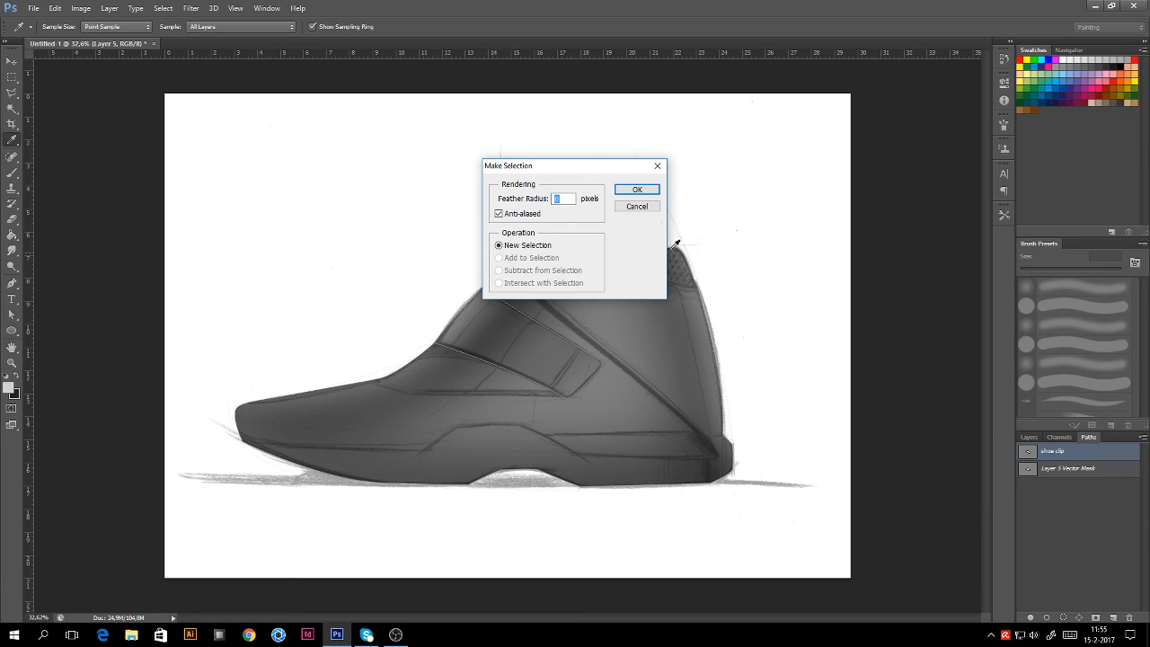
key(Return)
Step: On a new Layer 6, brush a light edge highlight inside the strap selection, then deselect
key(b)
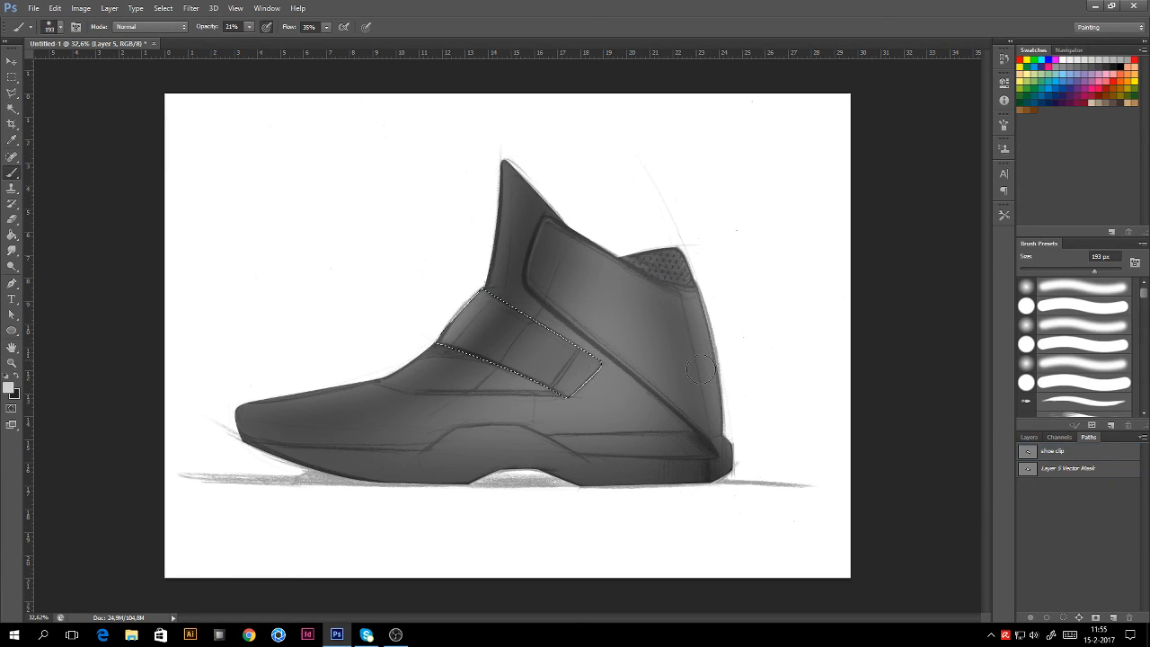
click(1030, 437)
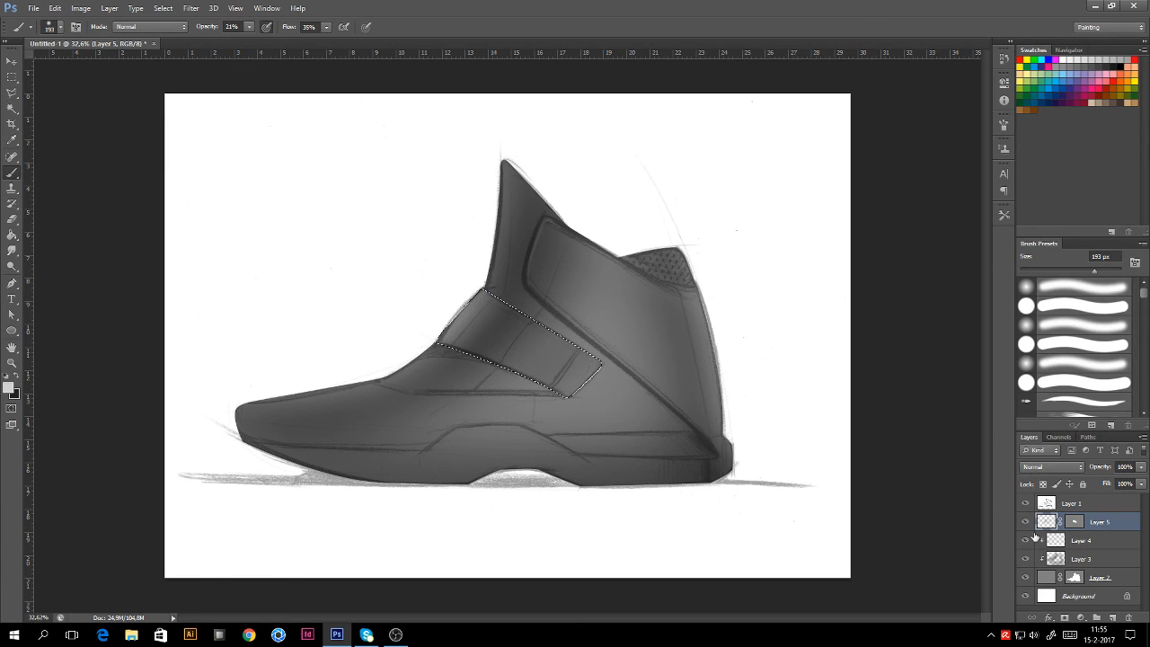
click(1112, 617)
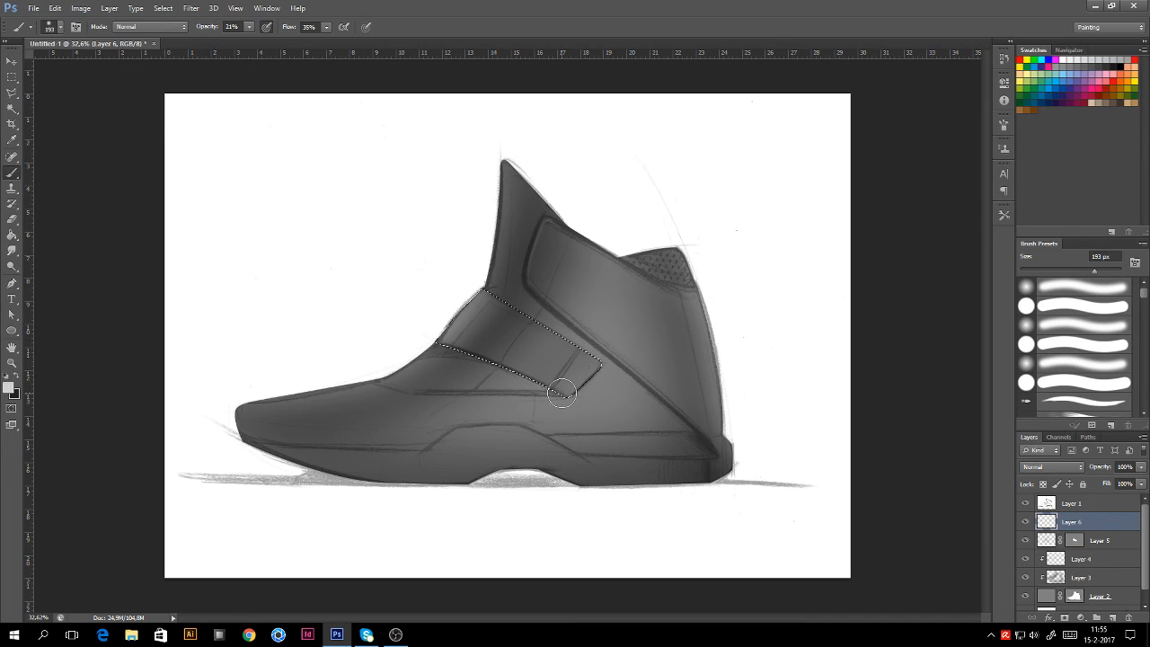
mouse_move(501, 367)
mouse_down()
mouse_move(539, 330)
mouse_move(512, 379)
mouse_move(594, 340)
mouse_move(476, 378)
mouse_move(513, 300)
mouse_up()
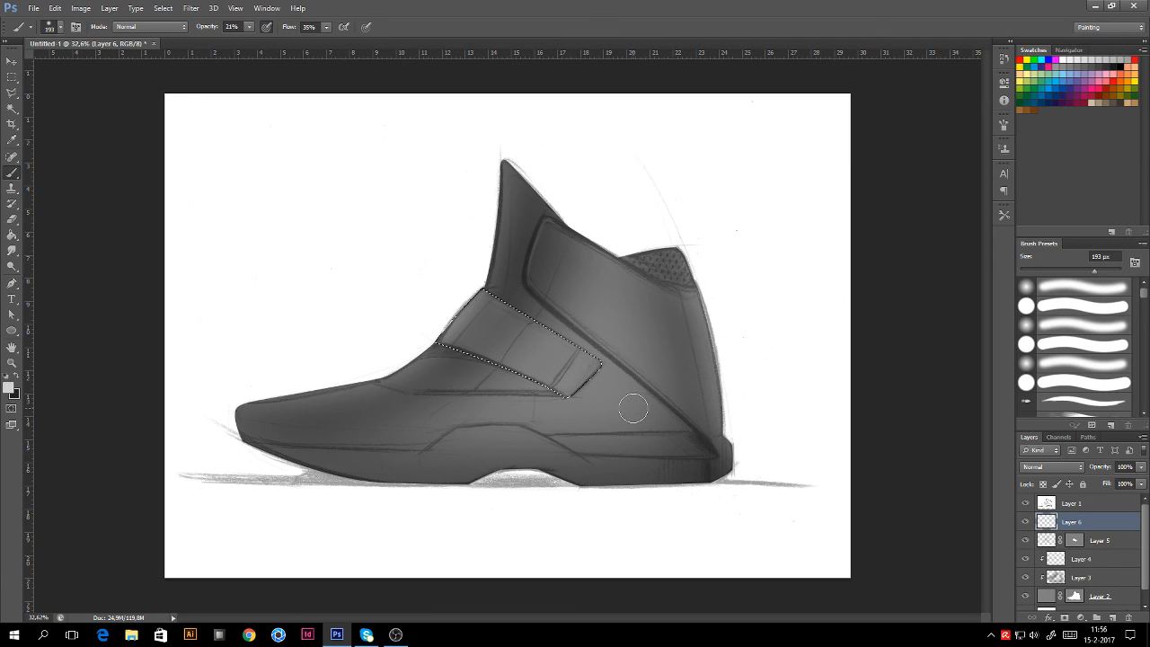
key(ctrl+d)
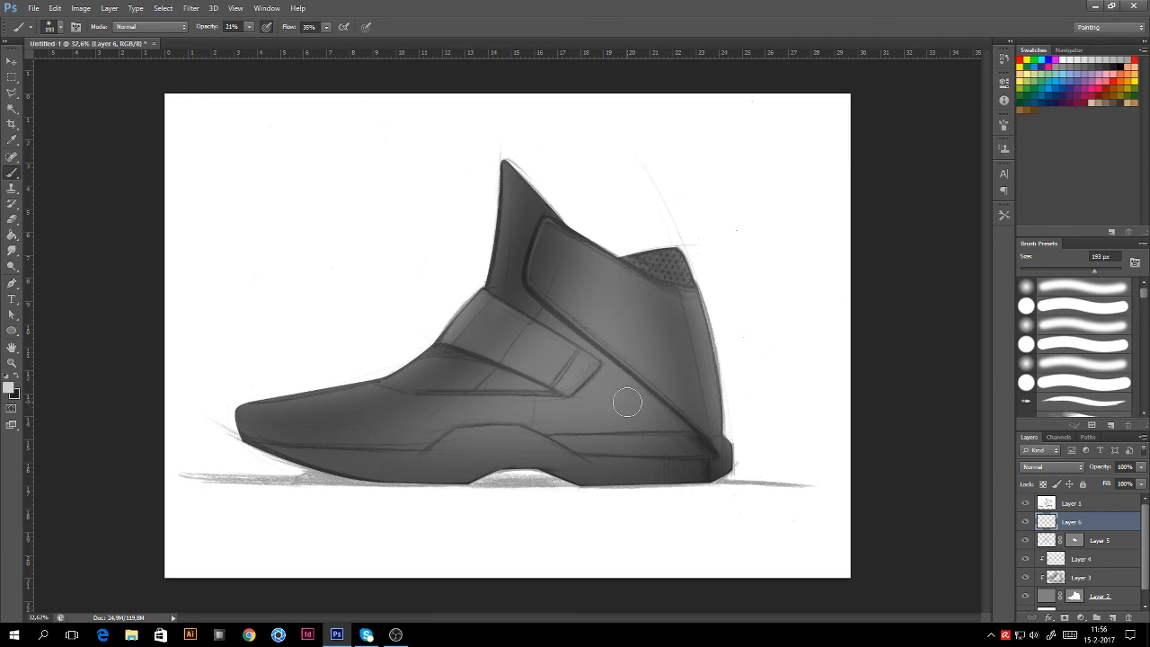